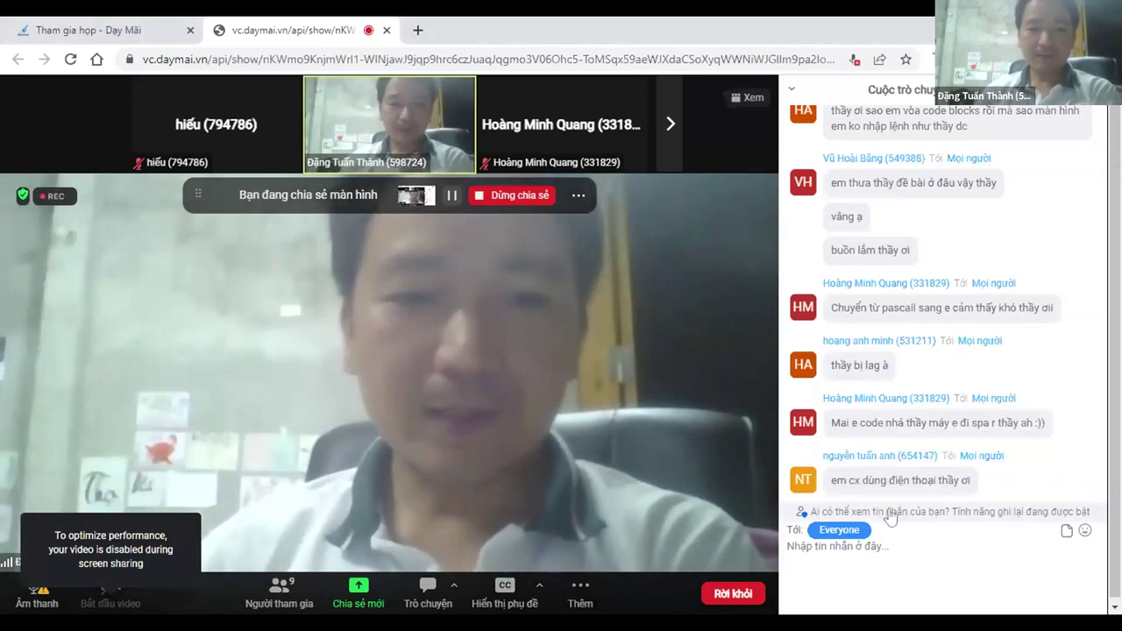
Step: Write the reply "kh đc" to Everyone in the meeting chat
mouse_move(889, 516)
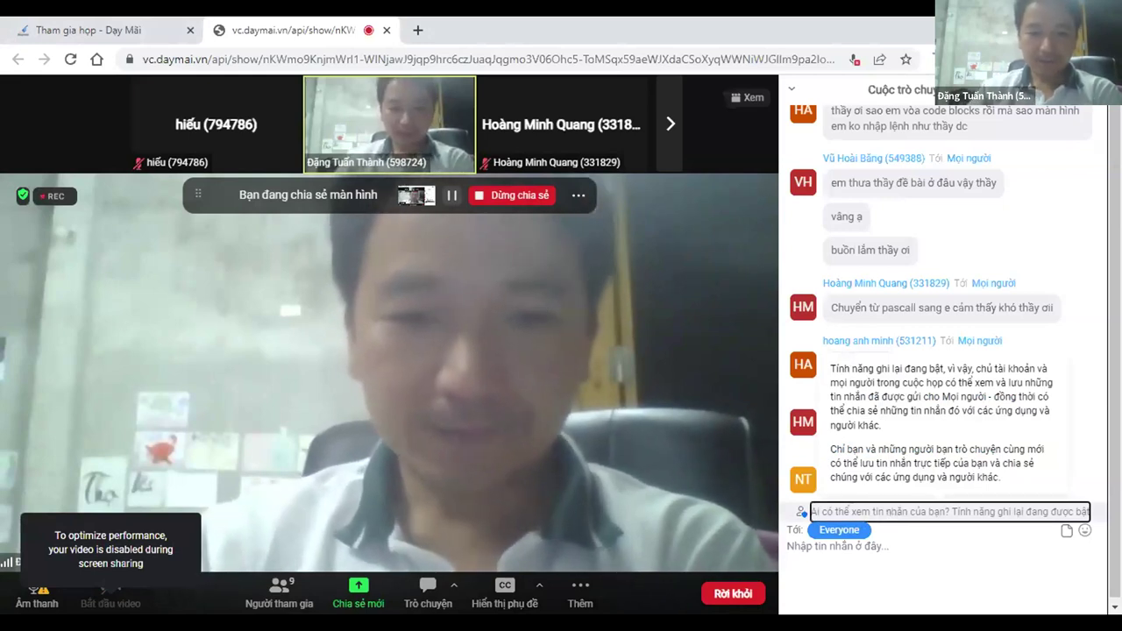
click(876, 560)
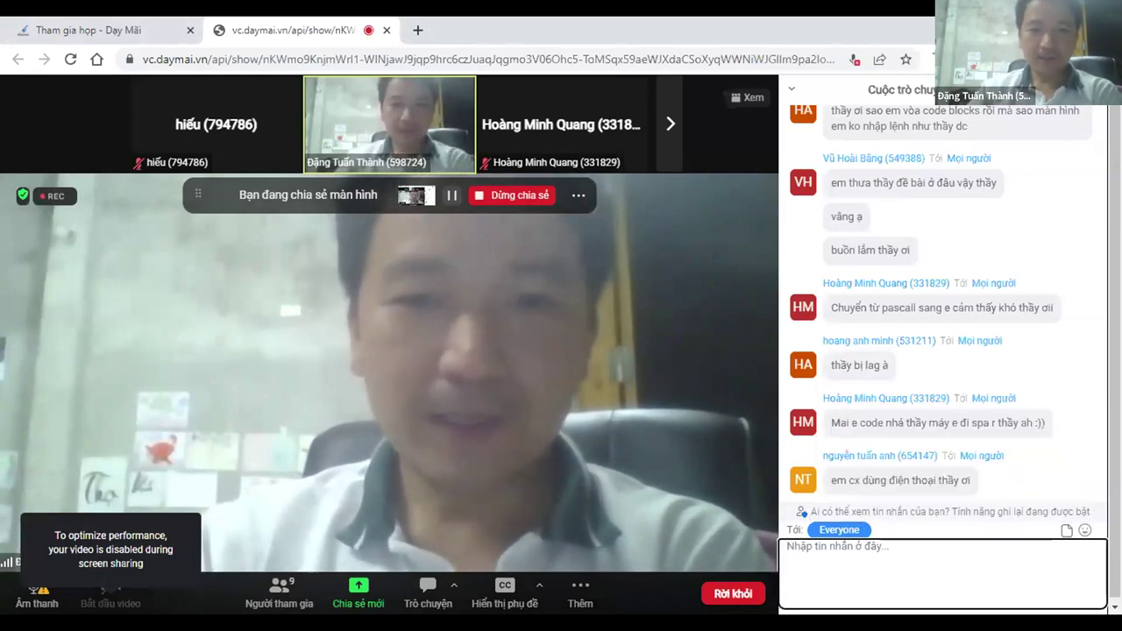
text(kh đc)
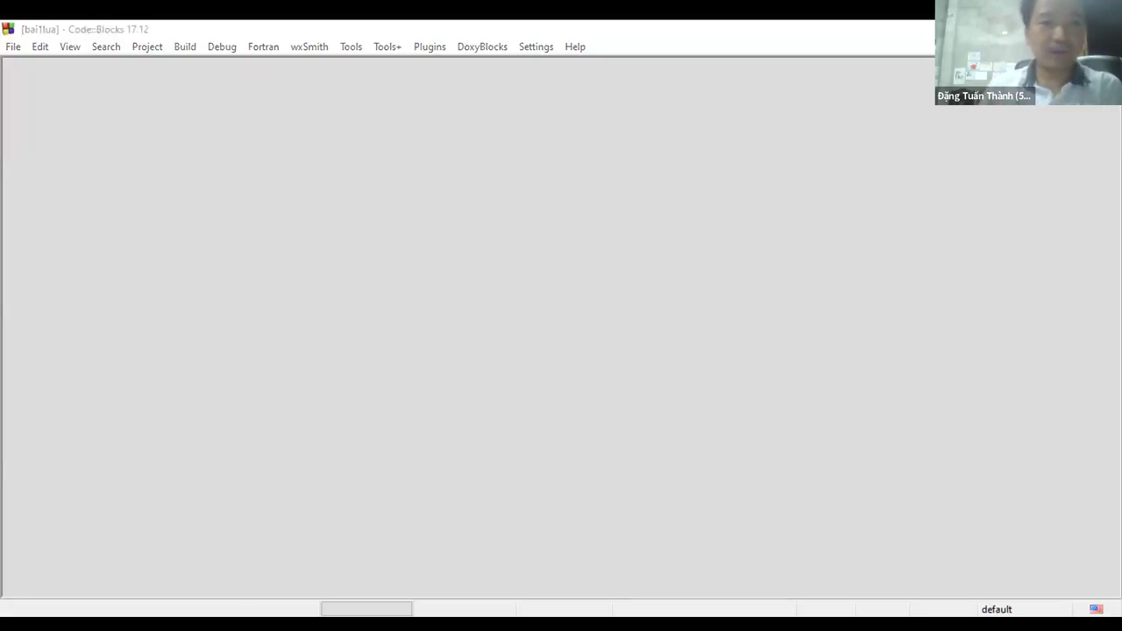
Step: In Code::Blocks, show the Manager panel and widen it
click(68, 45)
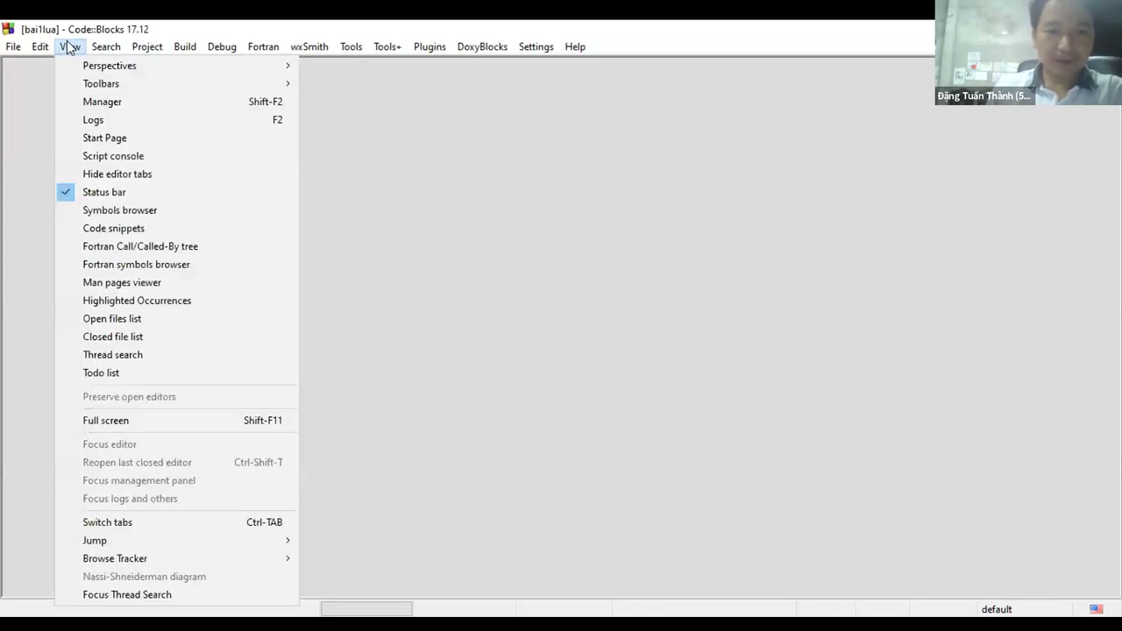
click(131, 100)
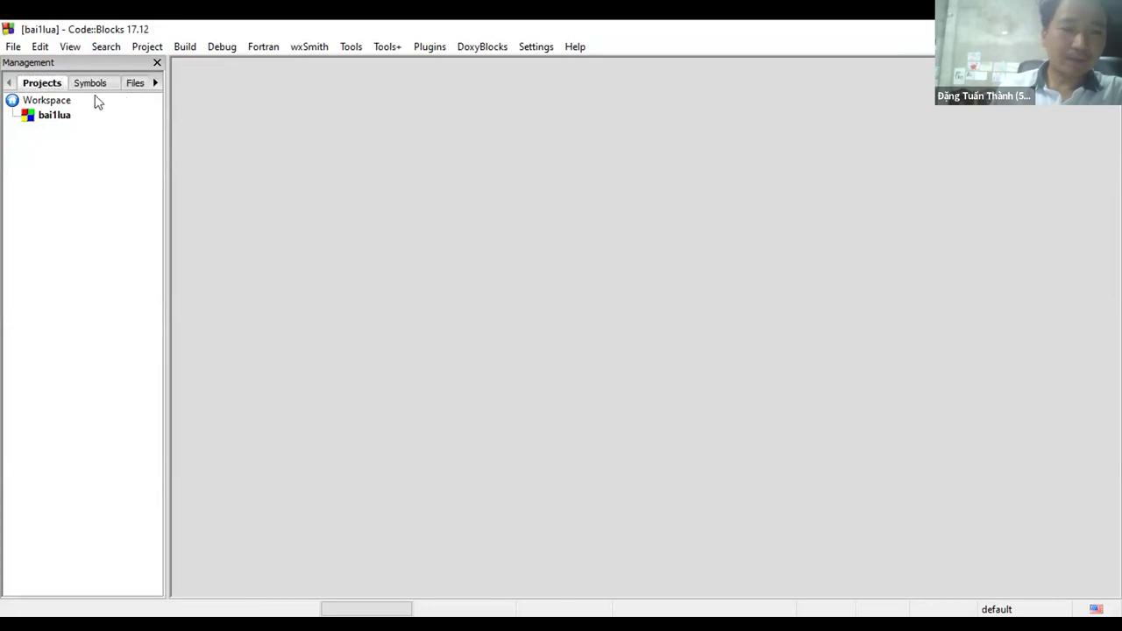
drag(167, 121, 246, 122)
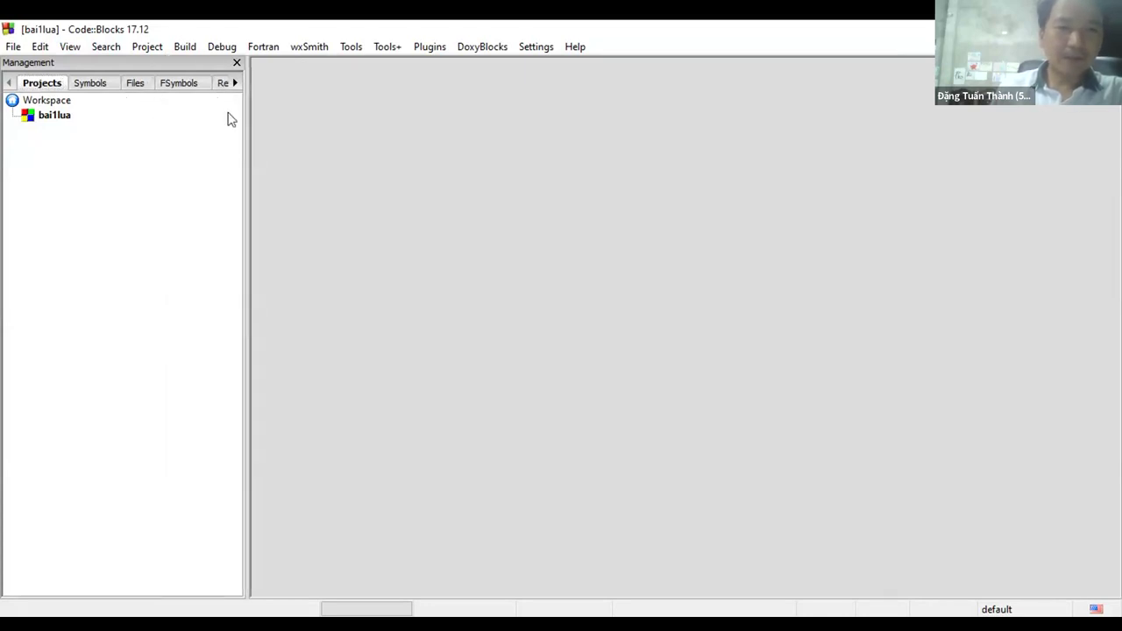
Step: Show the Logs panel and optimize the toolbars
click(70, 46)
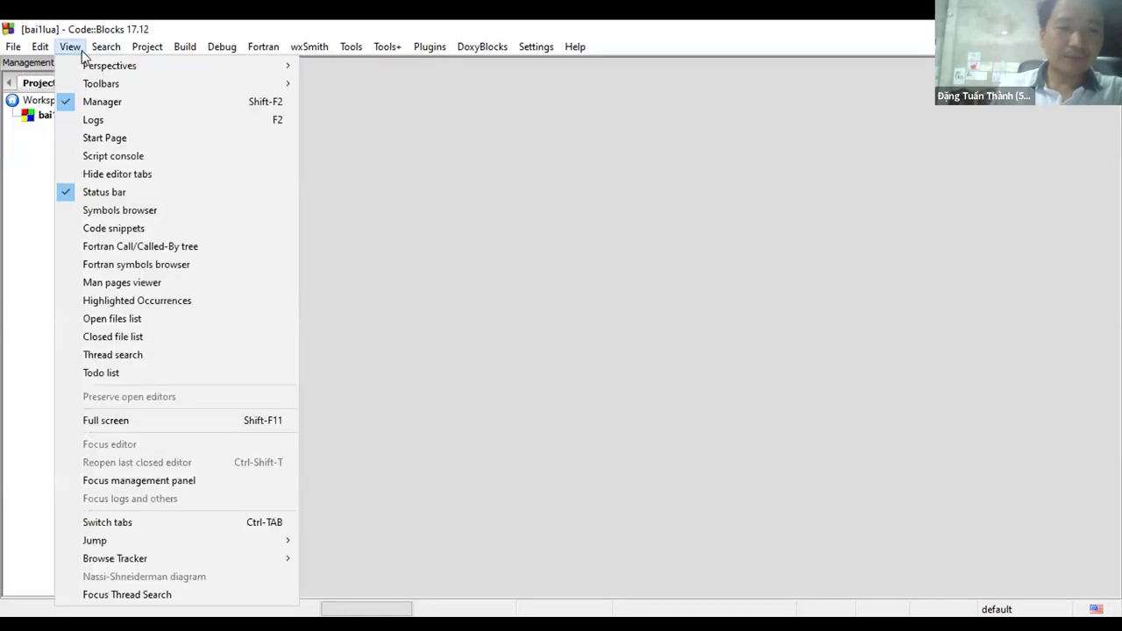
click(118, 127)
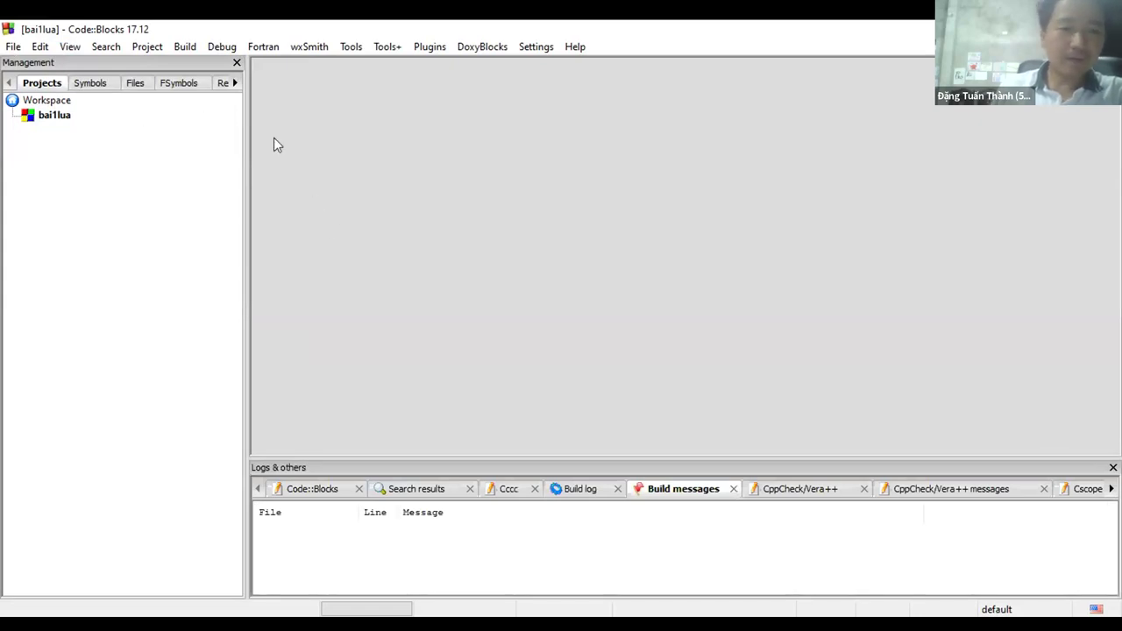
click(70, 48)
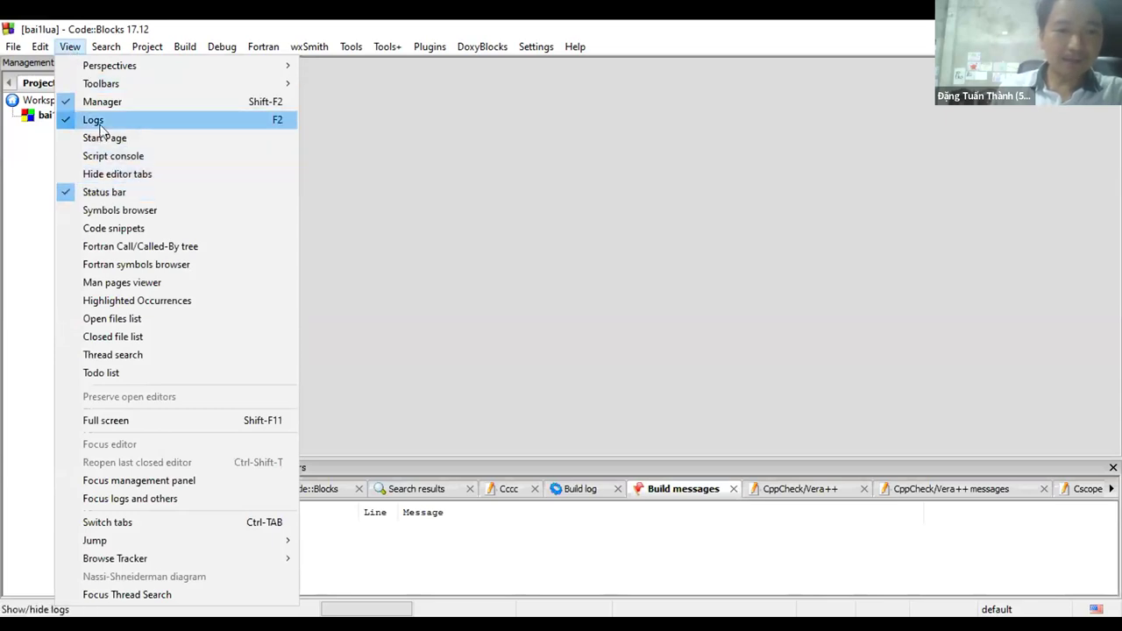
mouse_move(101, 85)
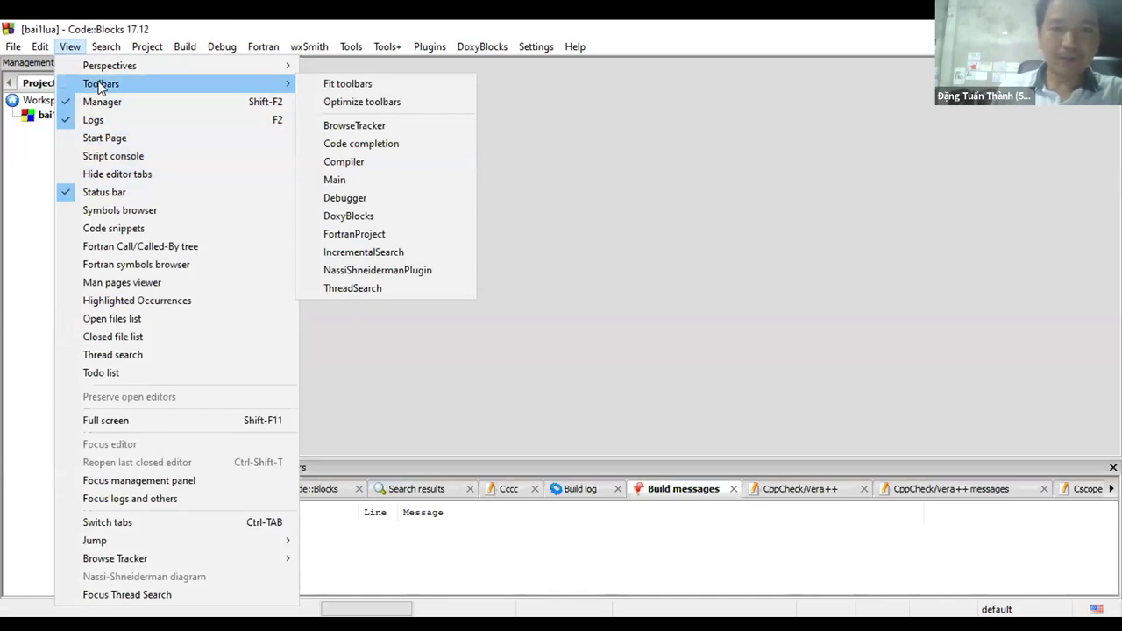
click(359, 108)
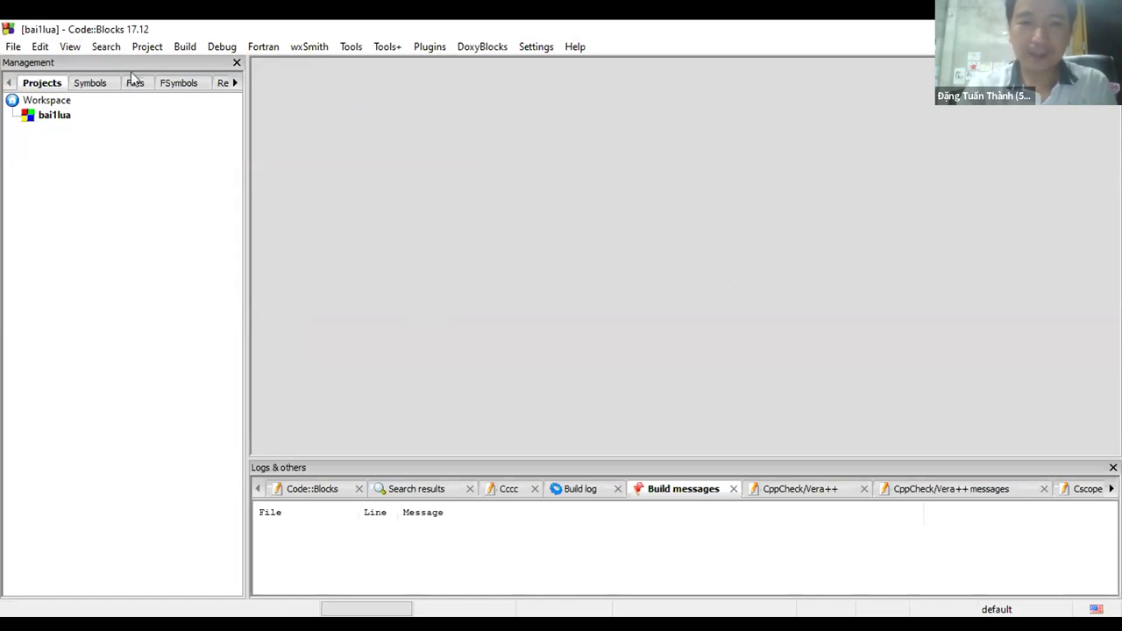
click(70, 46)
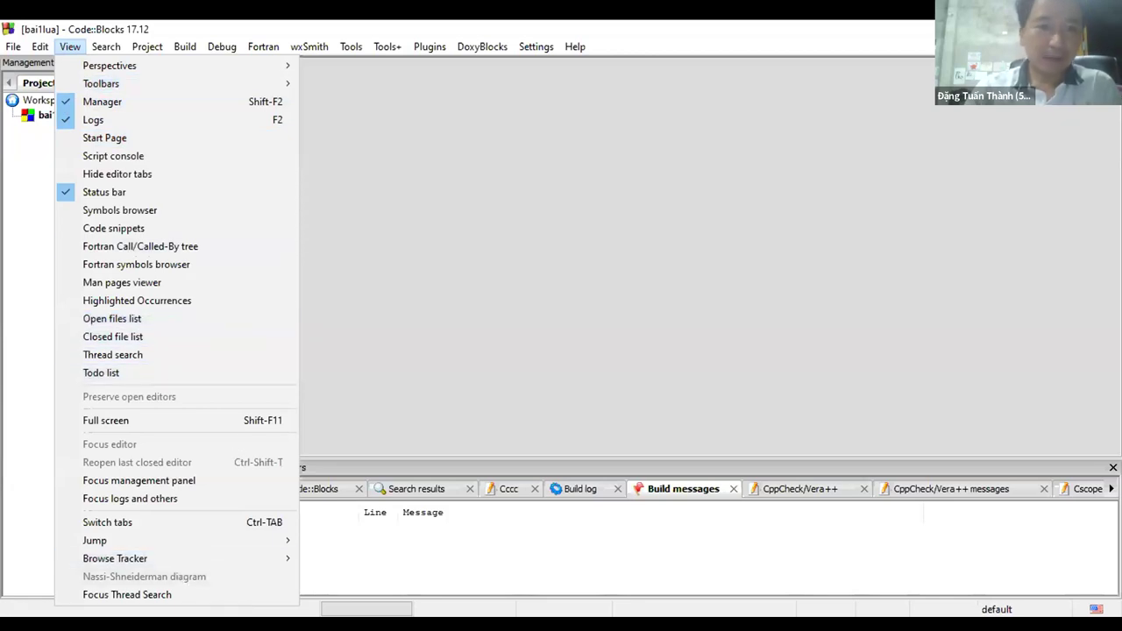
key(Escape)
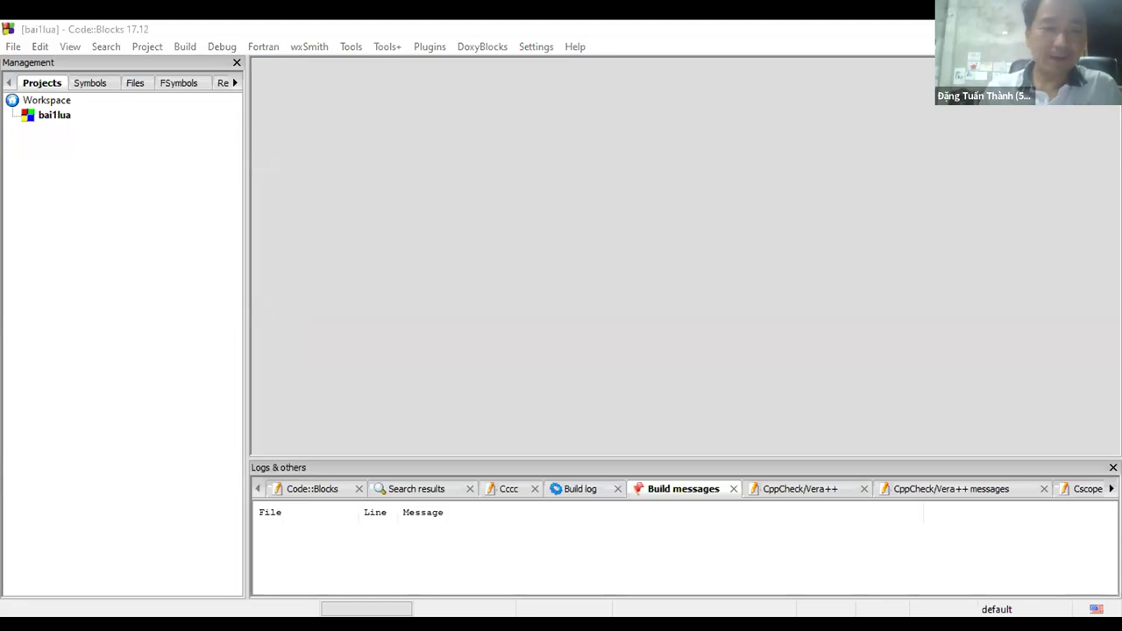
Step: Show the BrowseTracker and Code completion toolbars
click(72, 46)
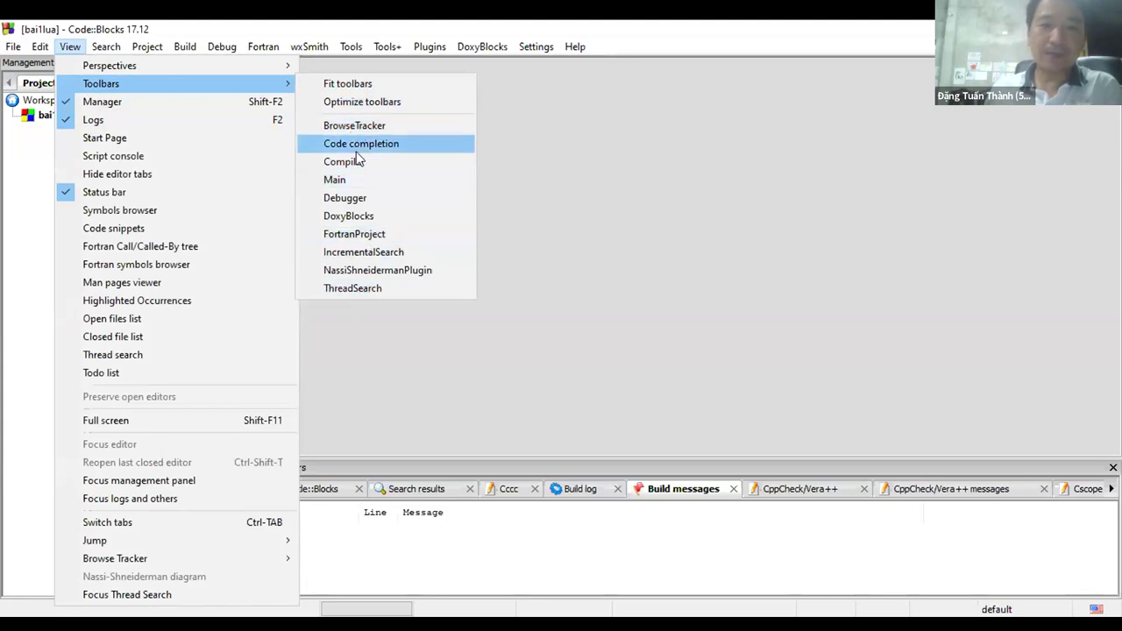
click(307, 128)
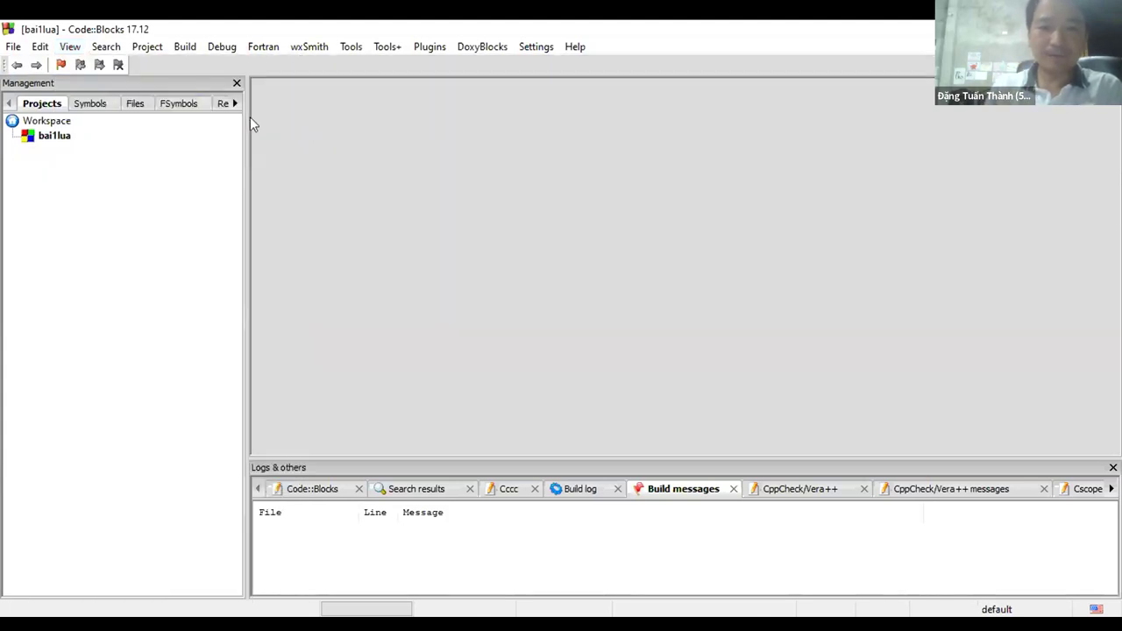
click(70, 47)
mouse_move(106, 46)
mouse_move(70, 47)
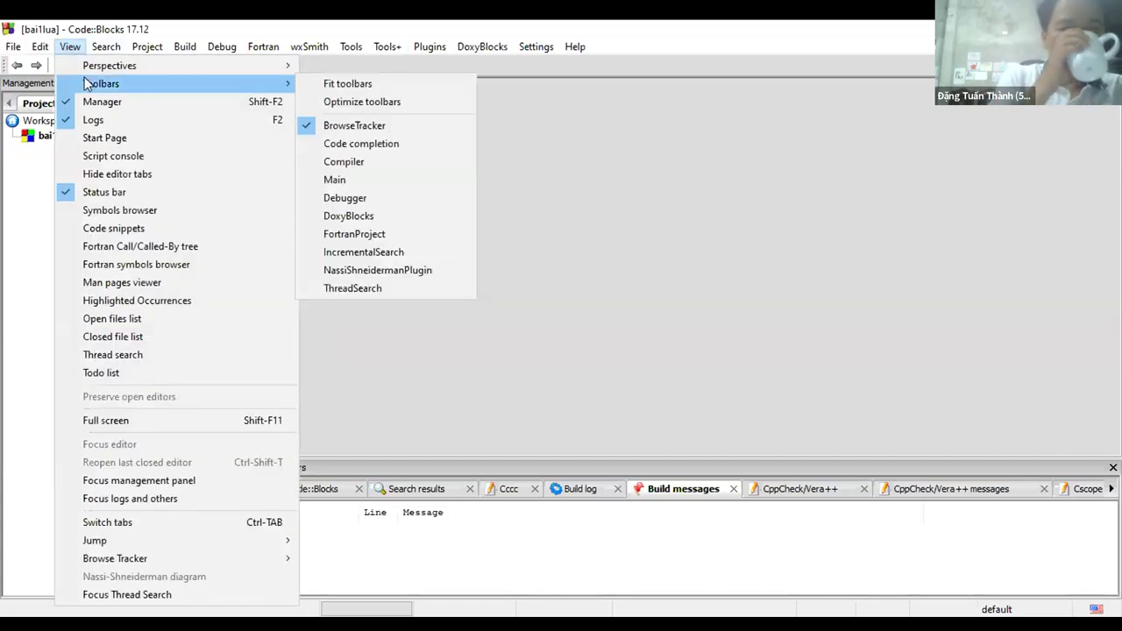
click(307, 146)
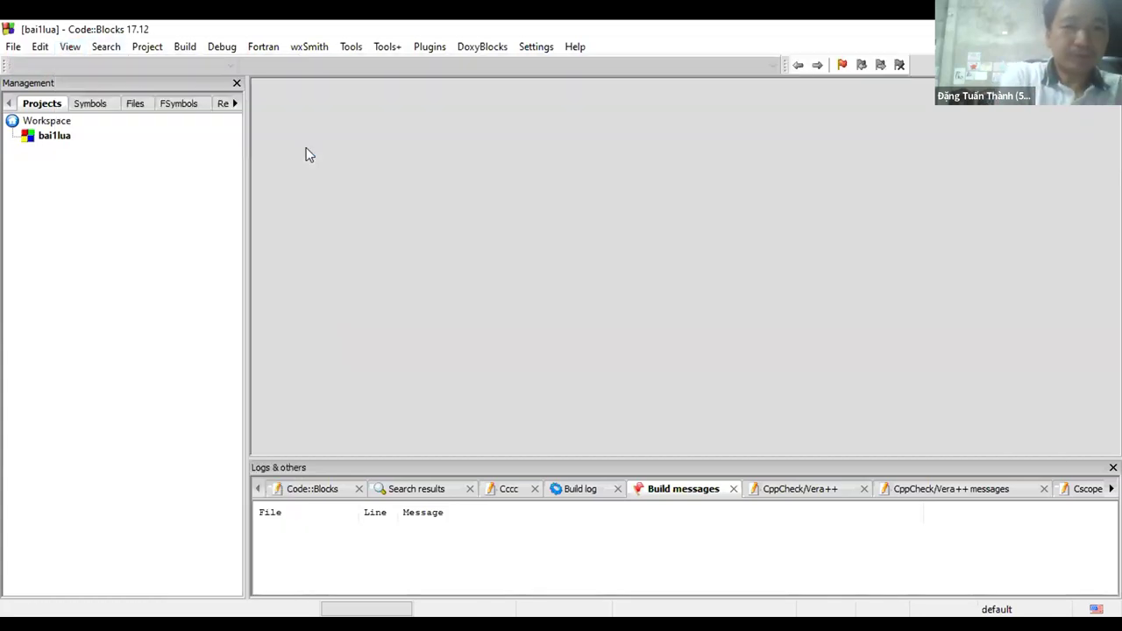
Step: Show the Compiler and Main toolbars
click(72, 46)
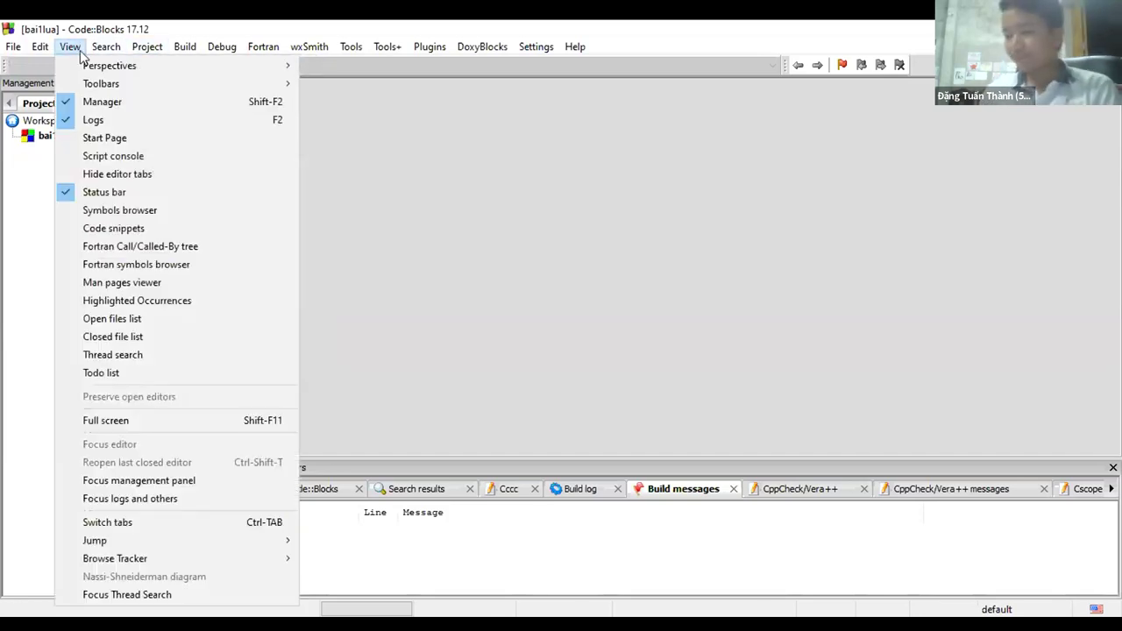
mouse_move(182, 88)
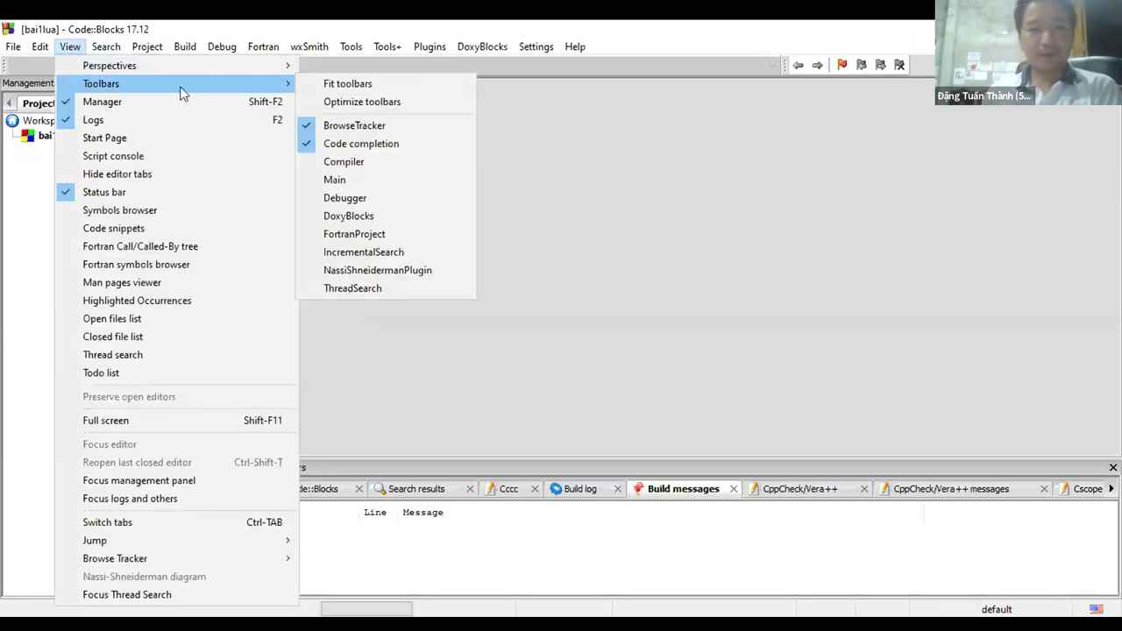
click(308, 169)
click(77, 48)
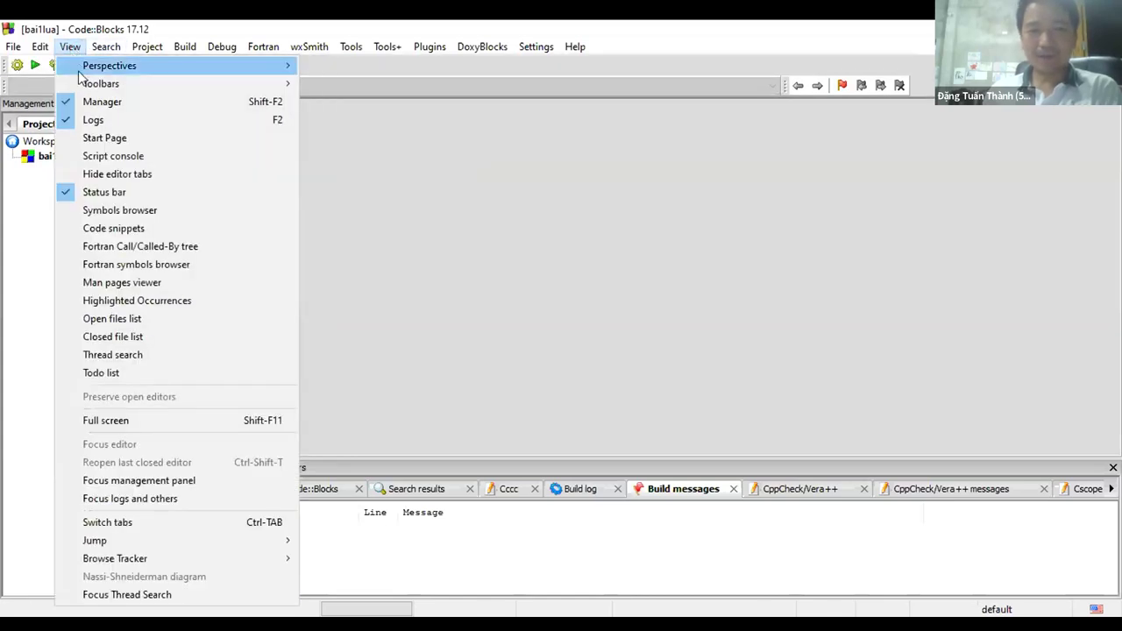
mouse_move(88, 82)
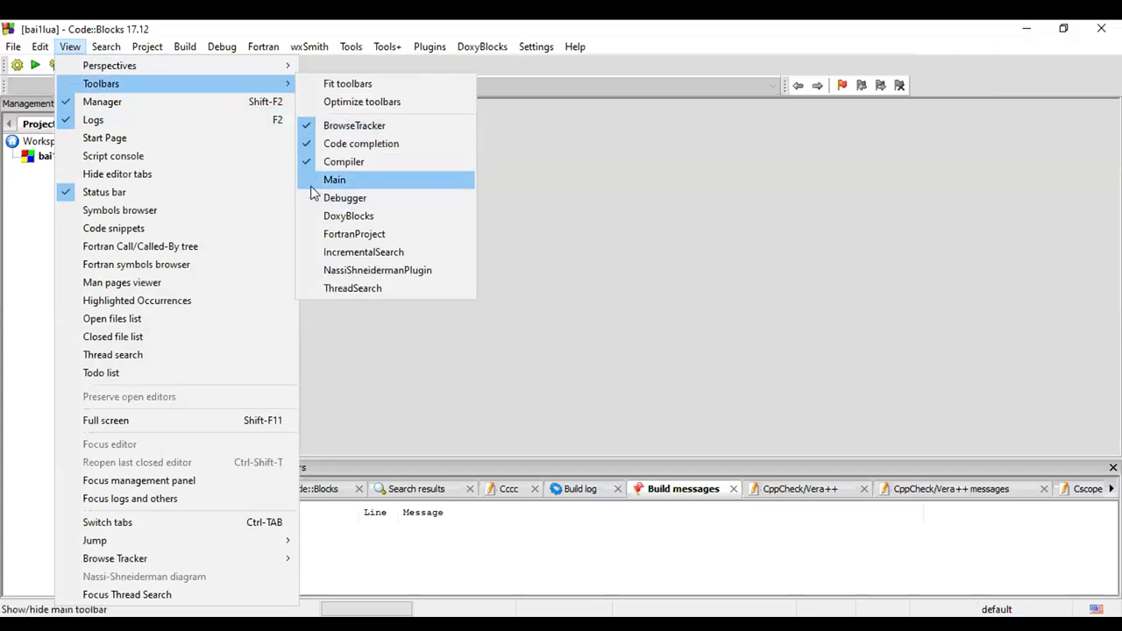
click(311, 185)
Step: Show the DoxyBlocks and Debugger toolbars
click(70, 47)
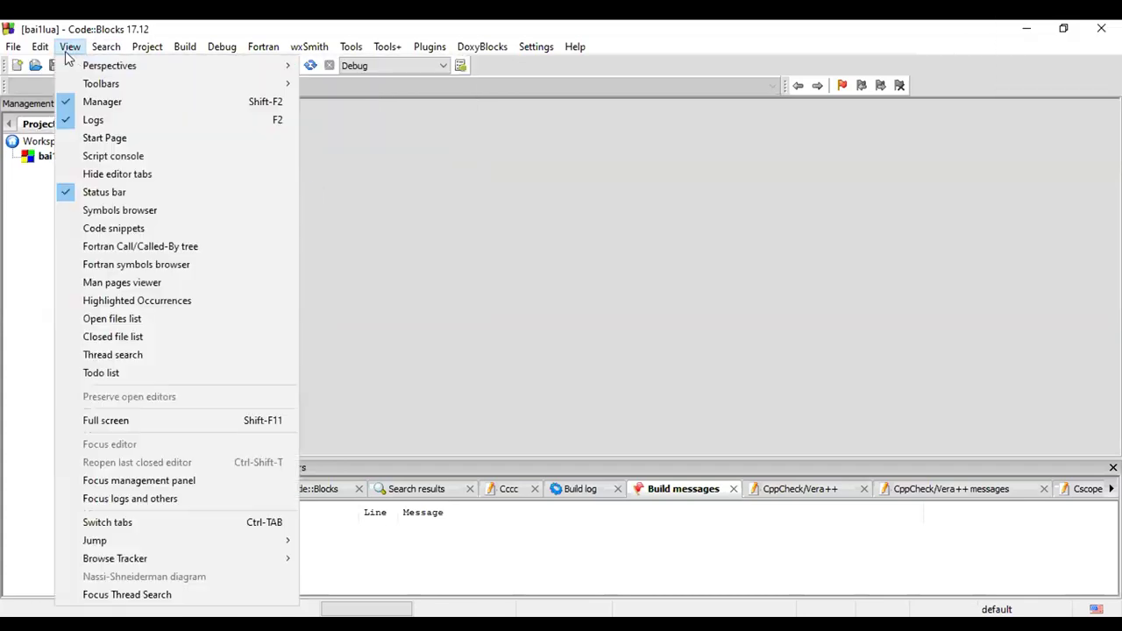
mouse_move(78, 83)
click(335, 195)
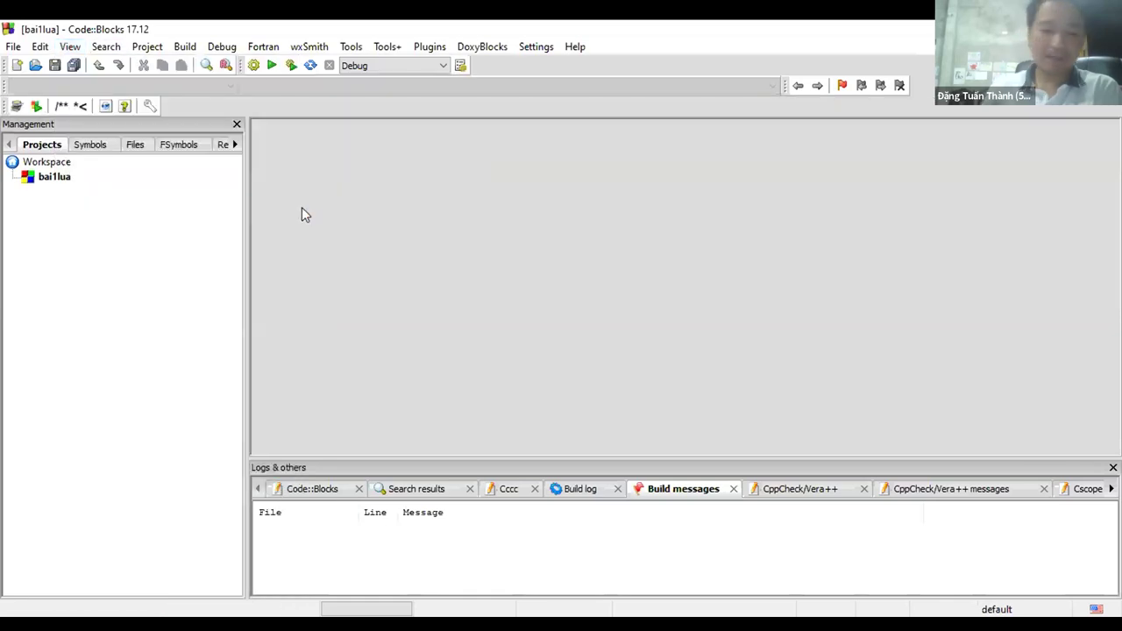
click(70, 46)
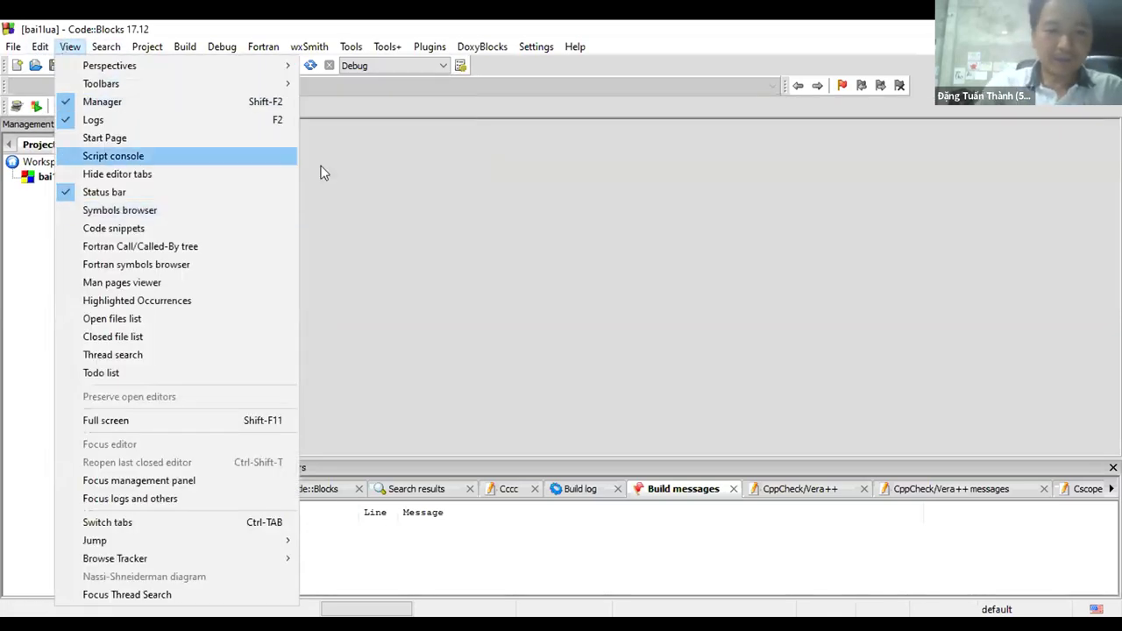
mouse_move(127, 52)
mouse_move(70, 46)
mouse_move(87, 70)
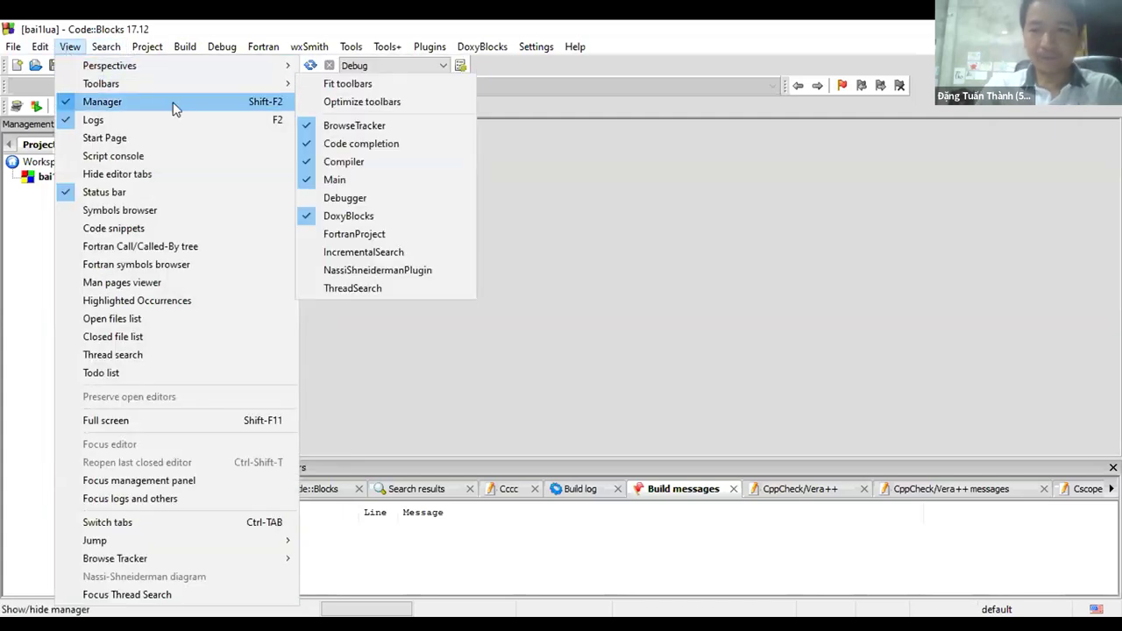
mouse_move(201, 85)
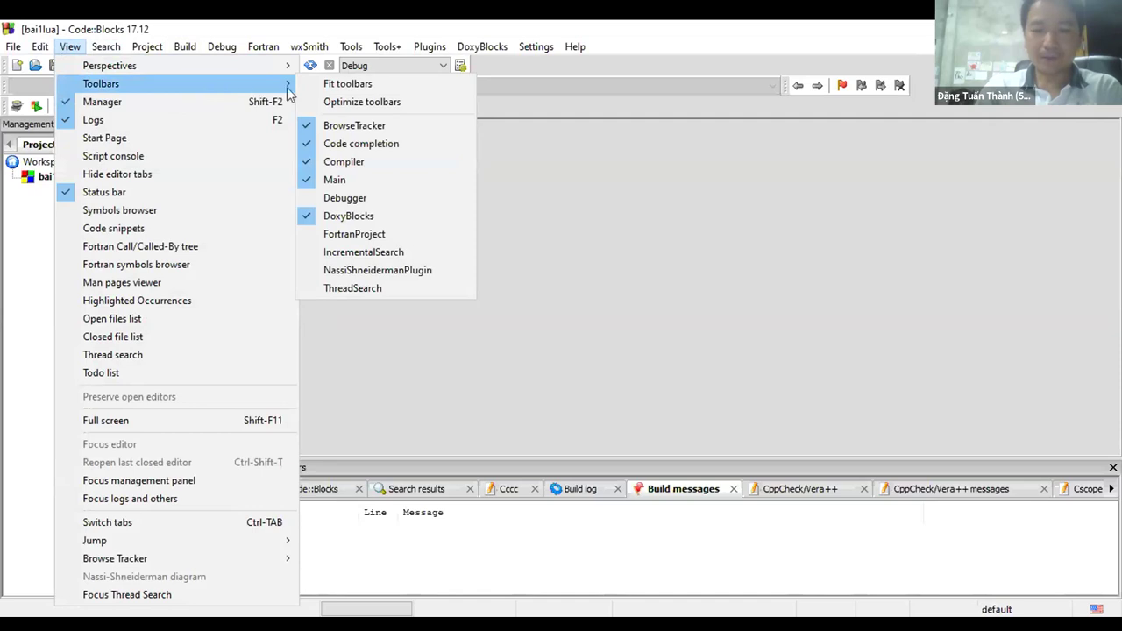
click(307, 199)
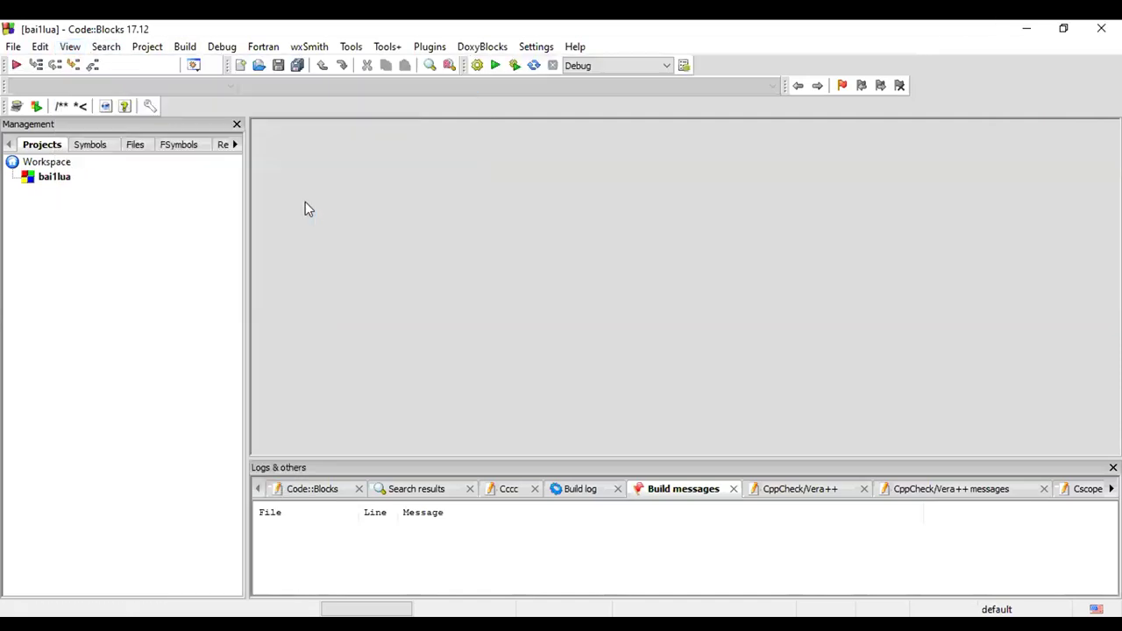
Step: Show the FortranProject and IncrementalSearch toolbars
click(70, 46)
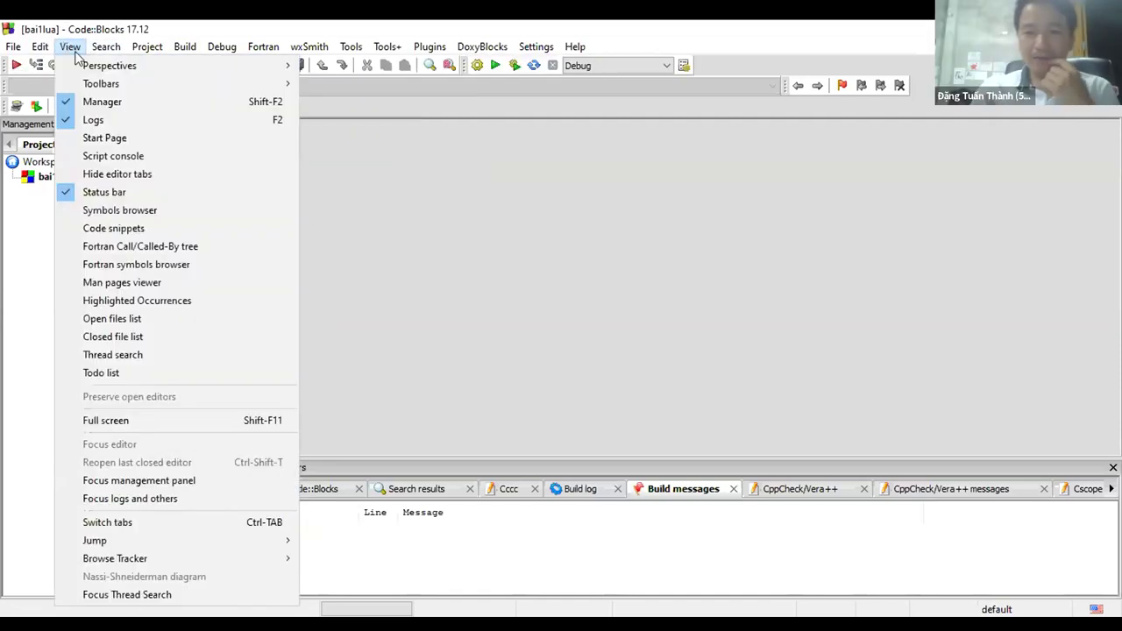
mouse_move(141, 80)
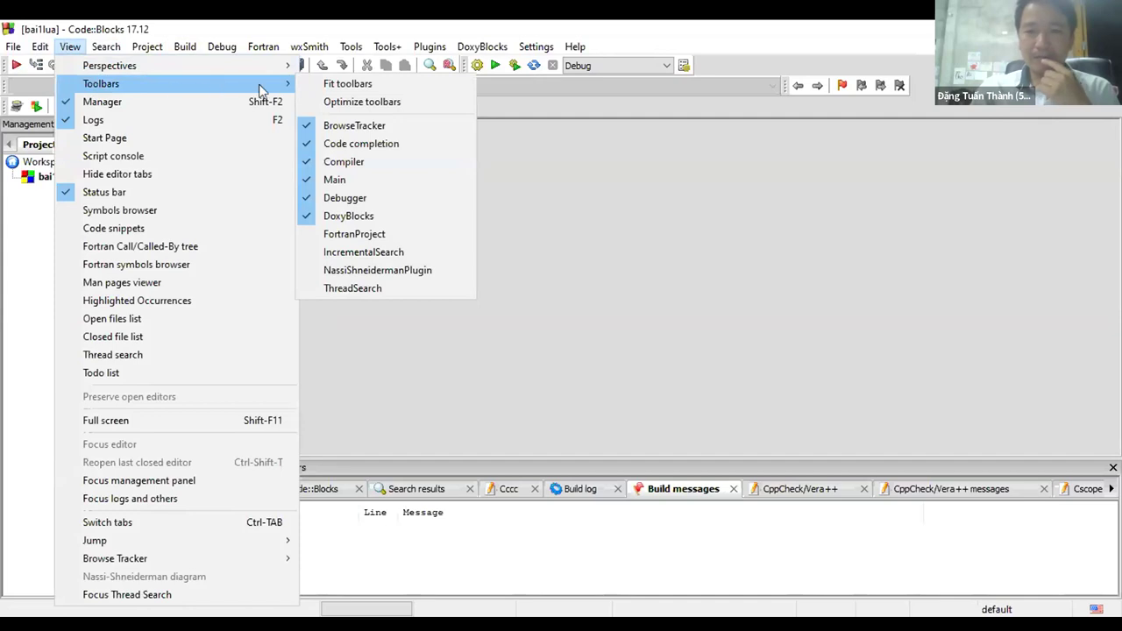
click(315, 235)
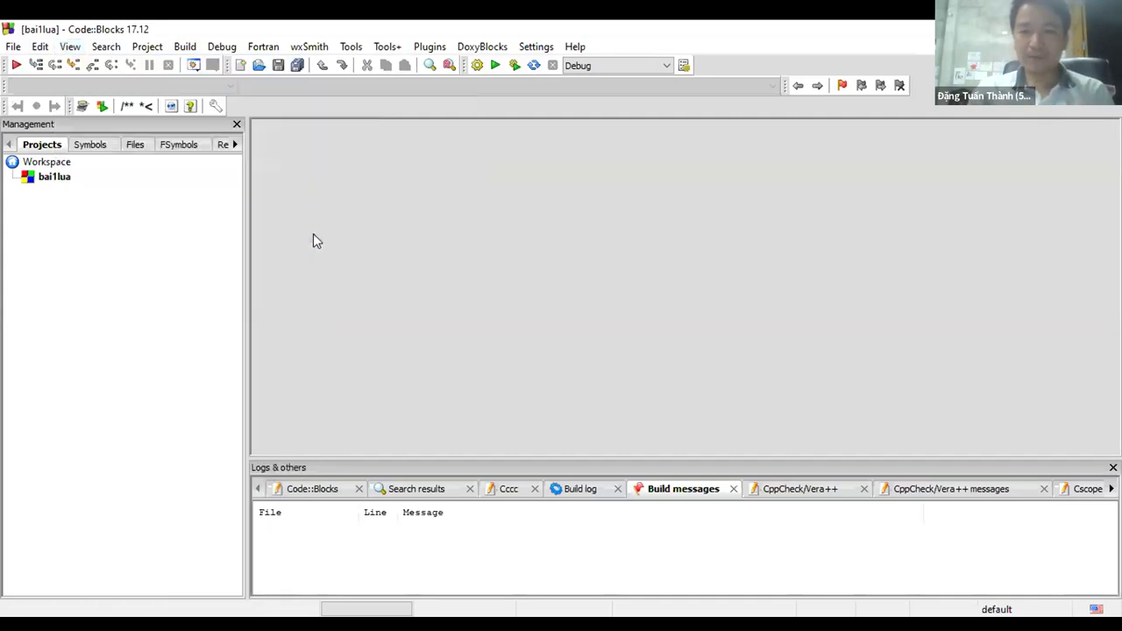
click(72, 46)
mouse_move(115, 90)
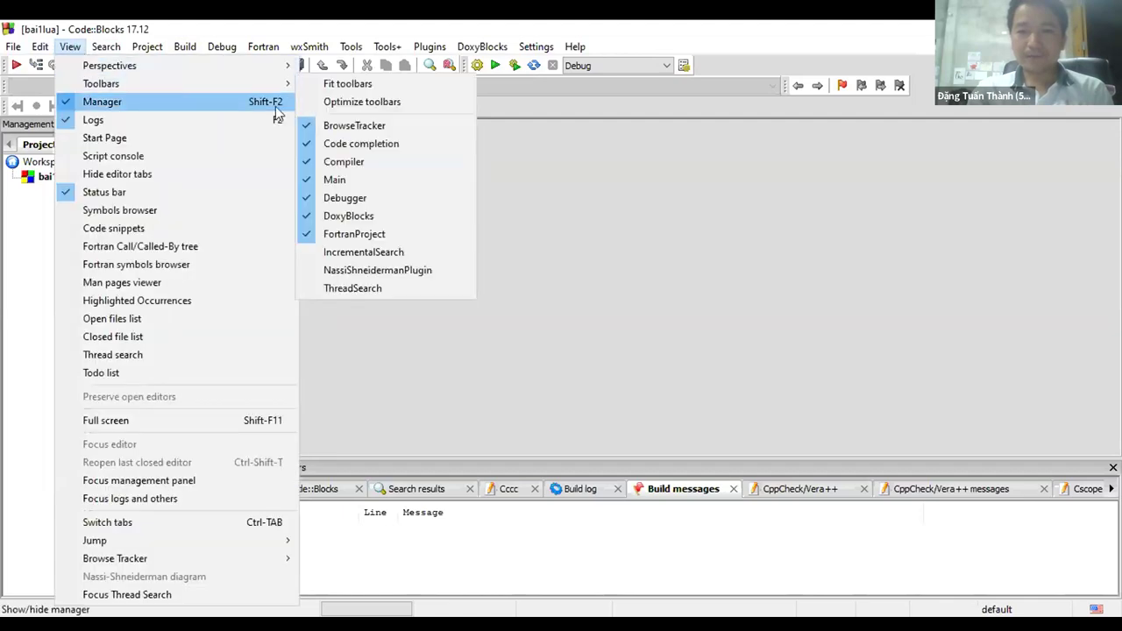
click(317, 252)
Step: Show the NassiShneidermanPlugin and ThreadSearch toolbars
click(70, 46)
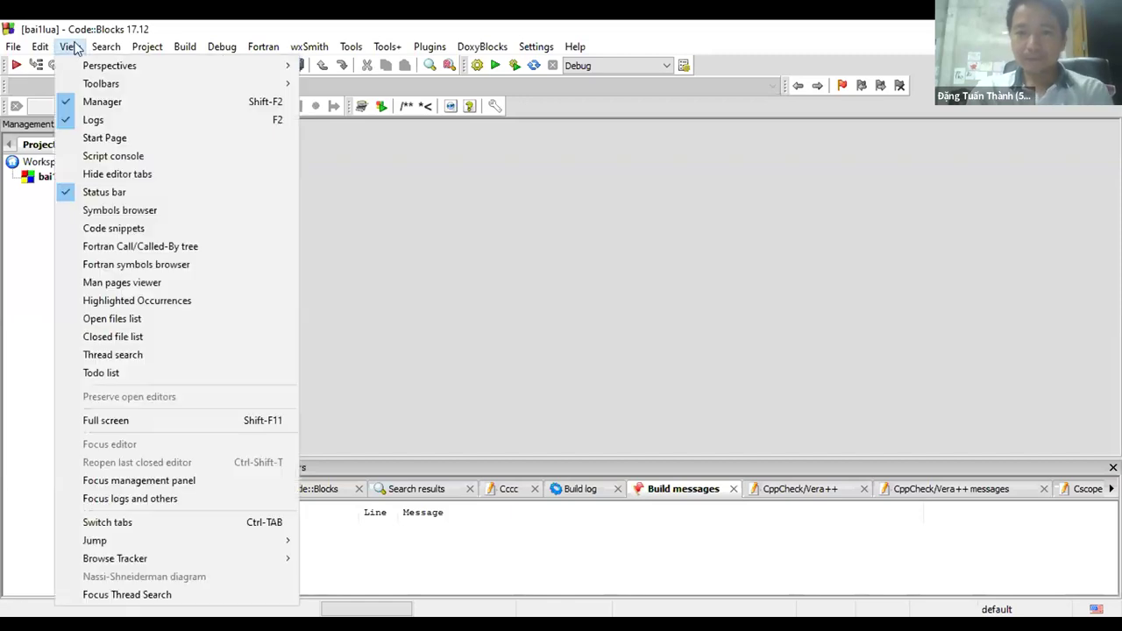
mouse_move(103, 88)
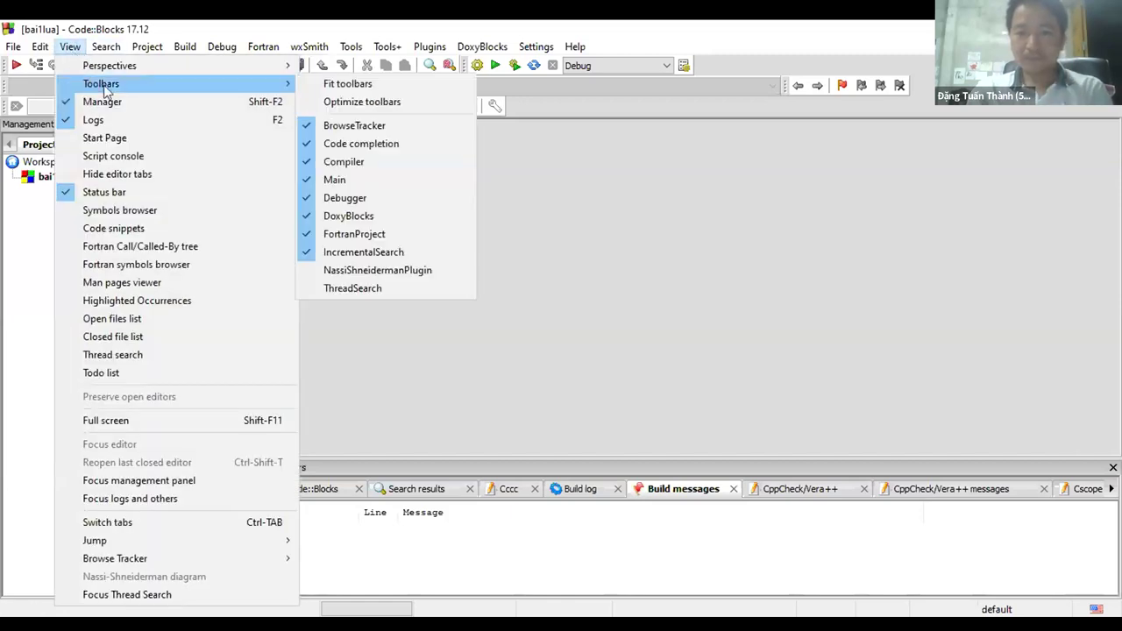
click(311, 265)
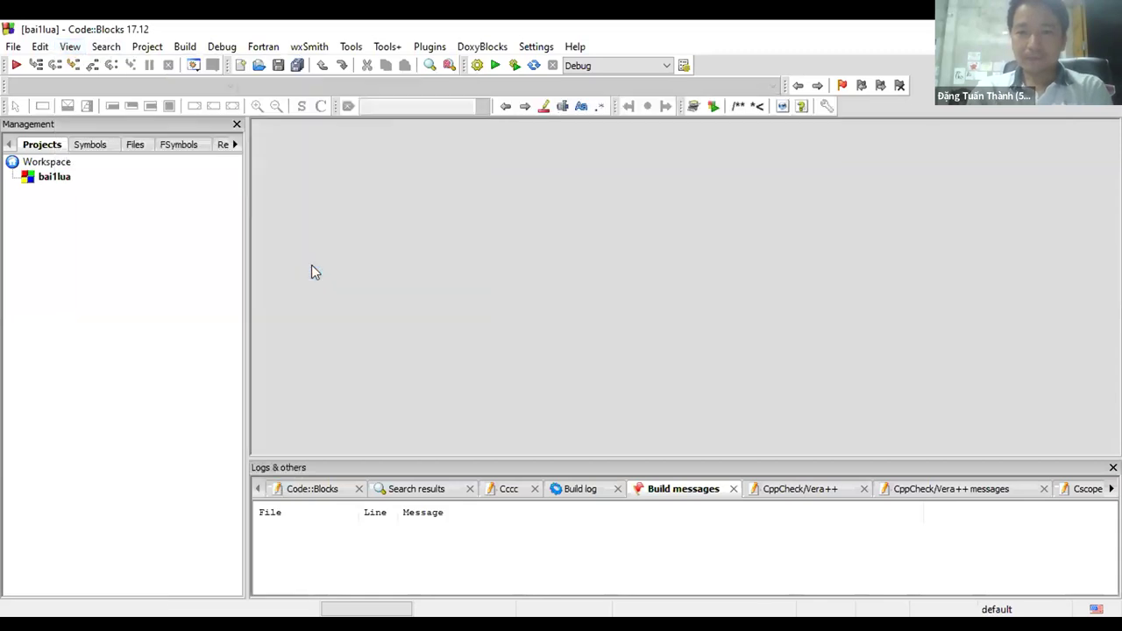
click(70, 46)
mouse_move(70, 46)
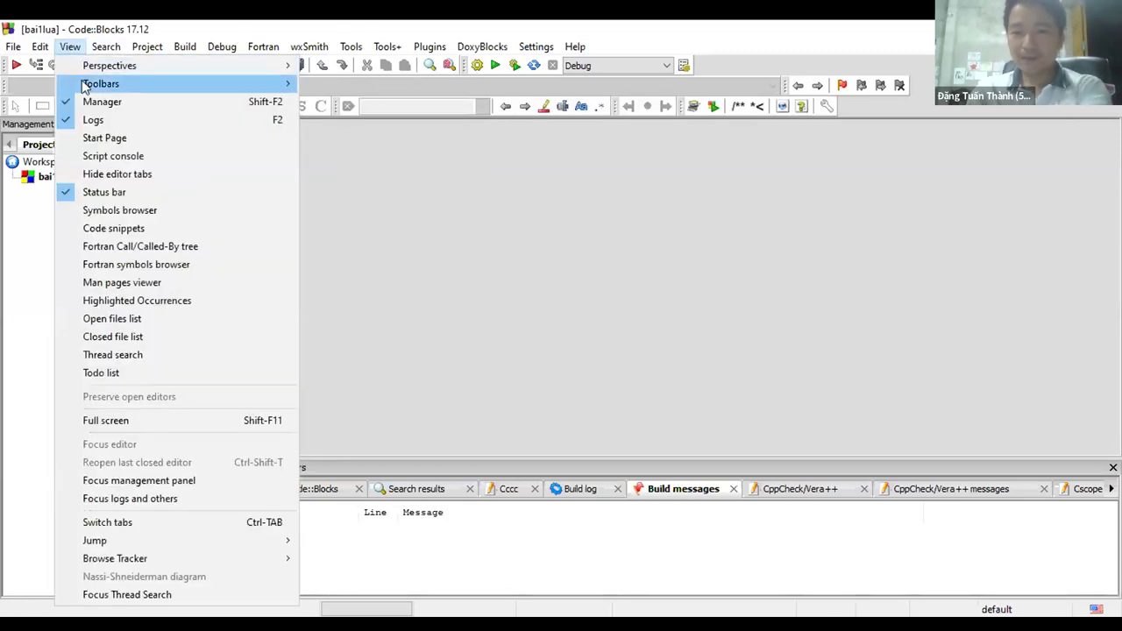
mouse_move(223, 80)
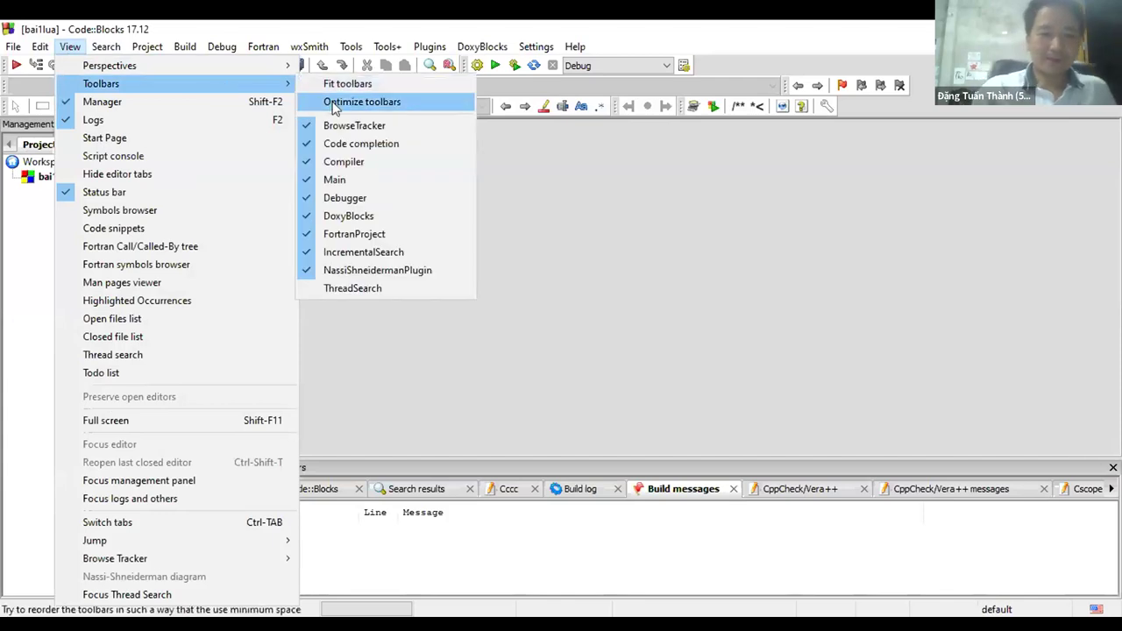
click(309, 289)
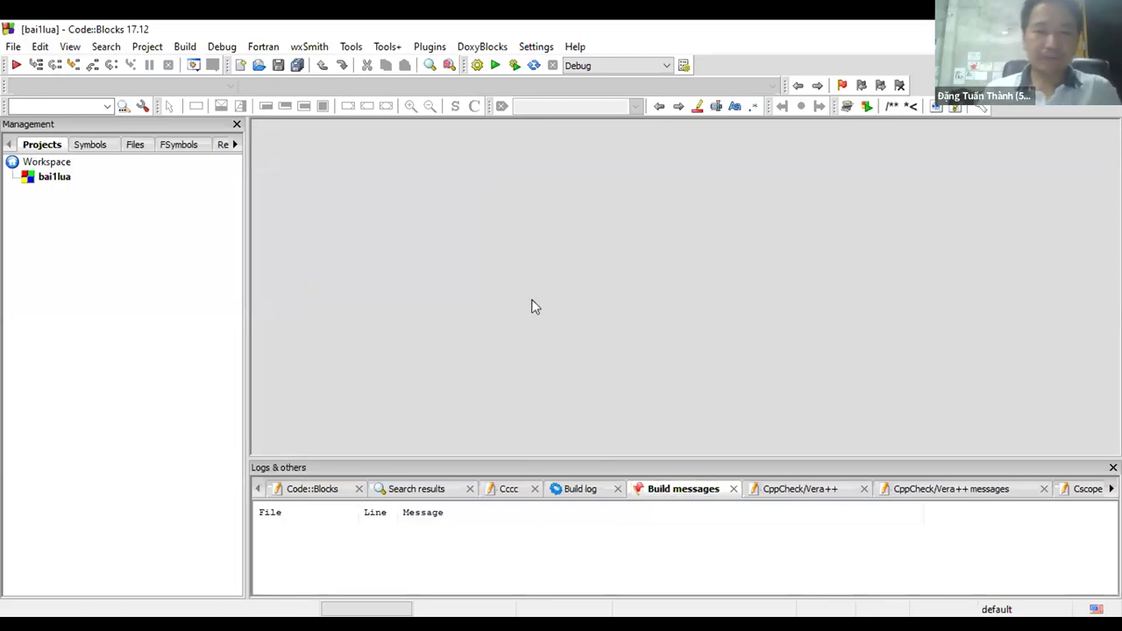
Step: Close the bai1lua project so that the workspace is empty
click(14, 48)
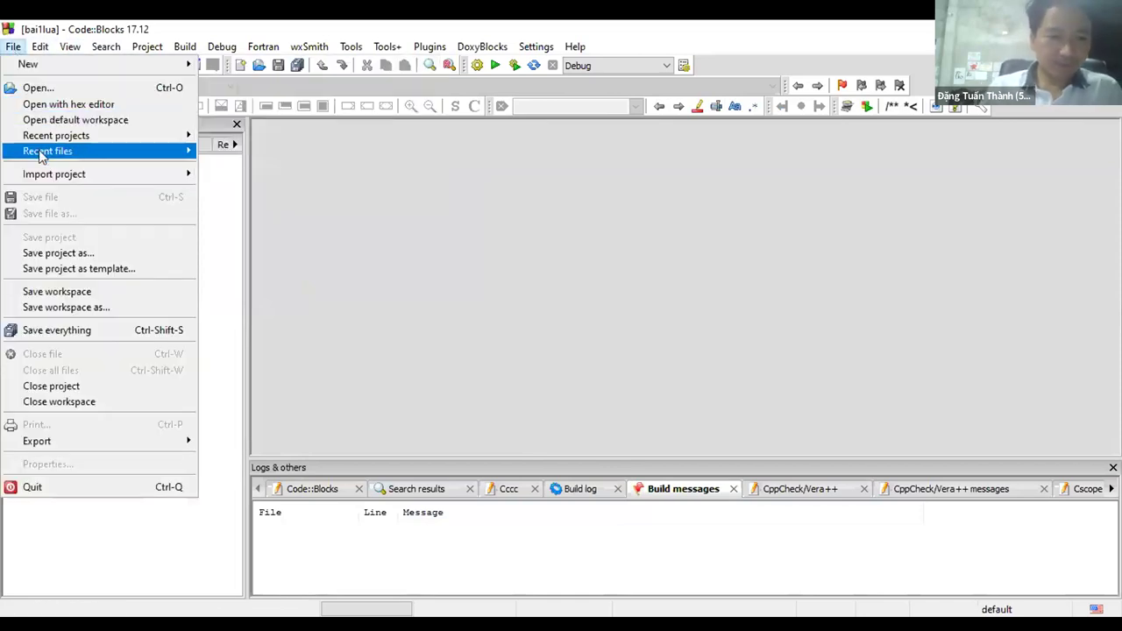
click(78, 386)
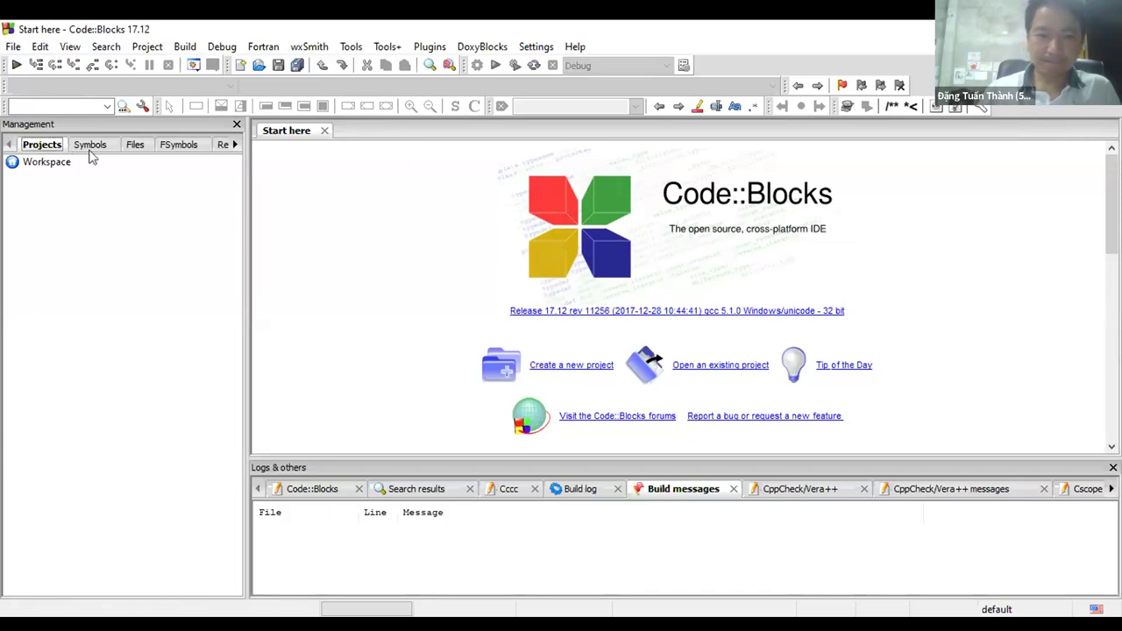
click(60, 144)
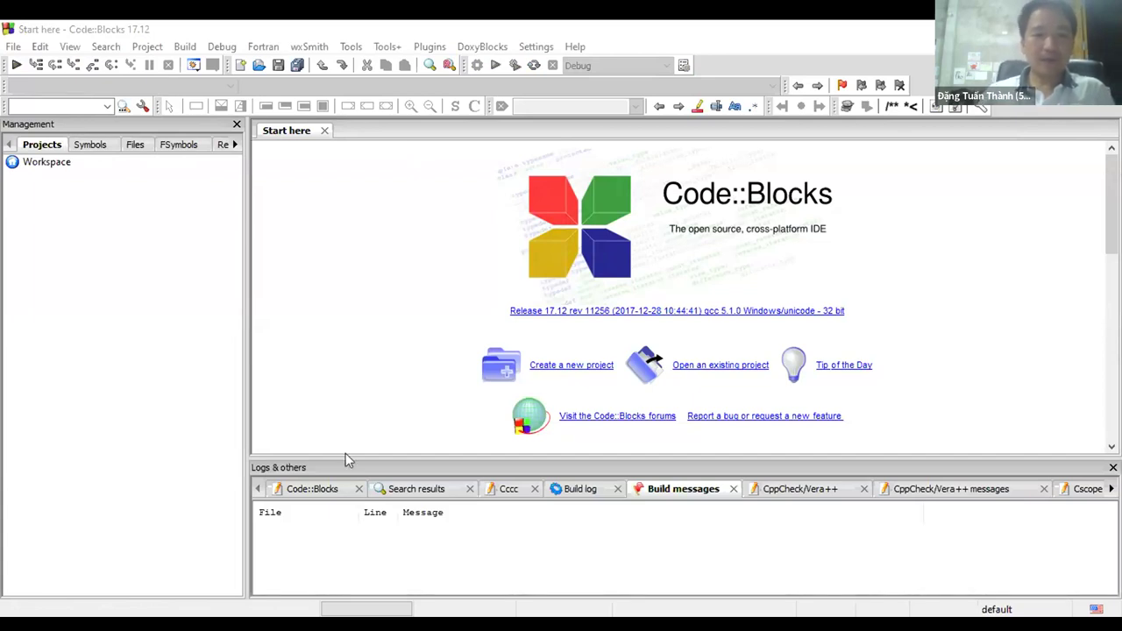
Step: Start a new project from the Console application template with C++ as the language
click(16, 46)
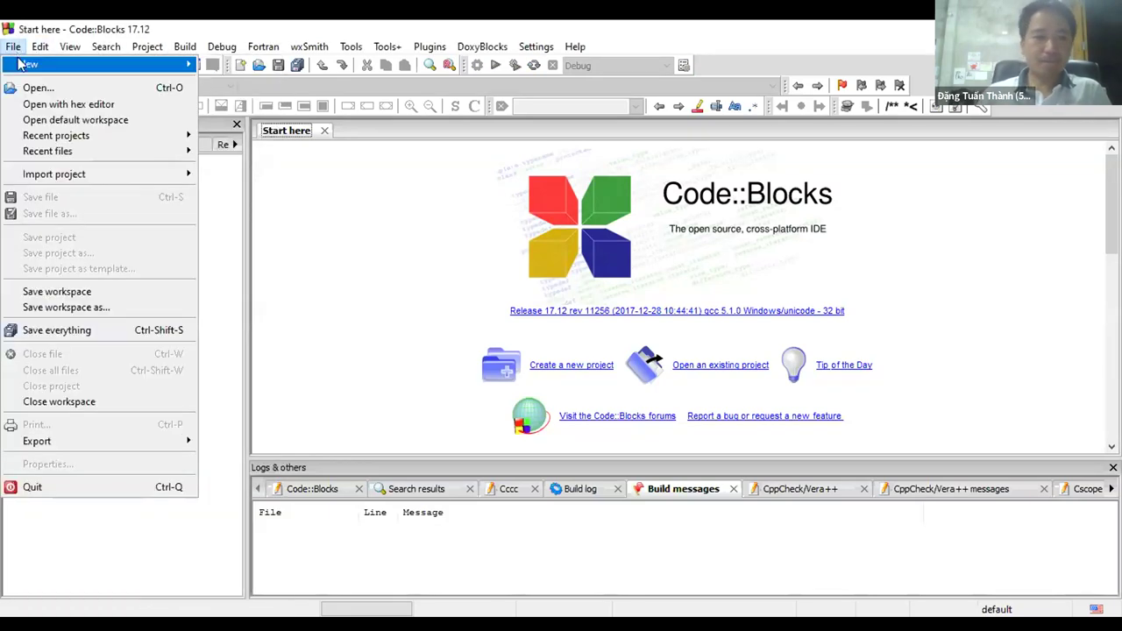
click(106, 46)
mouse_move(13, 47)
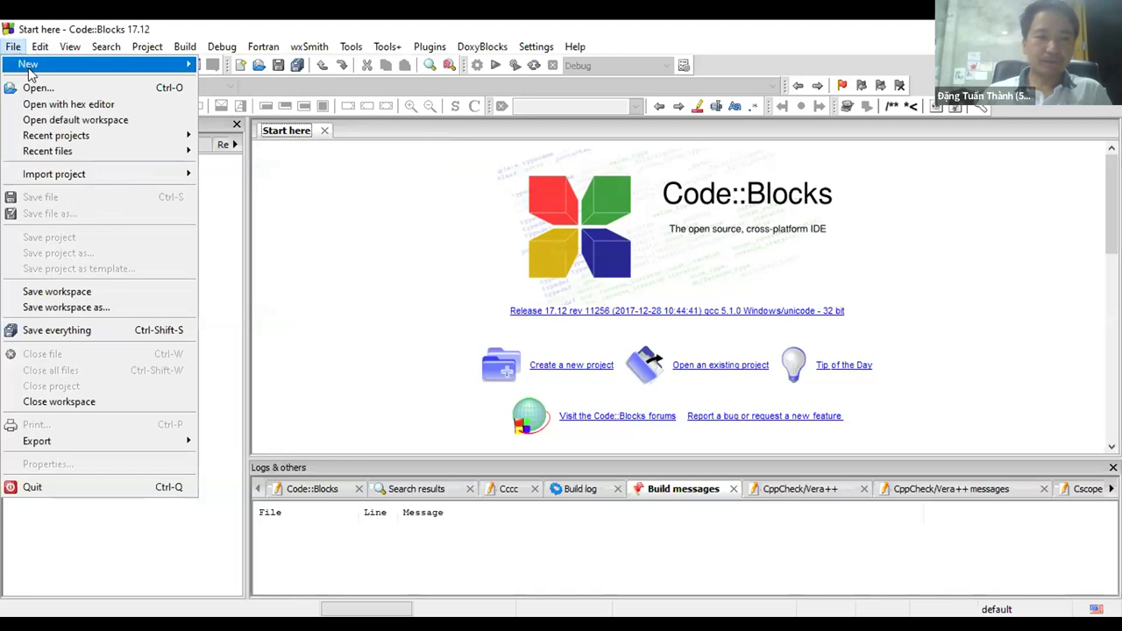
mouse_move(32, 70)
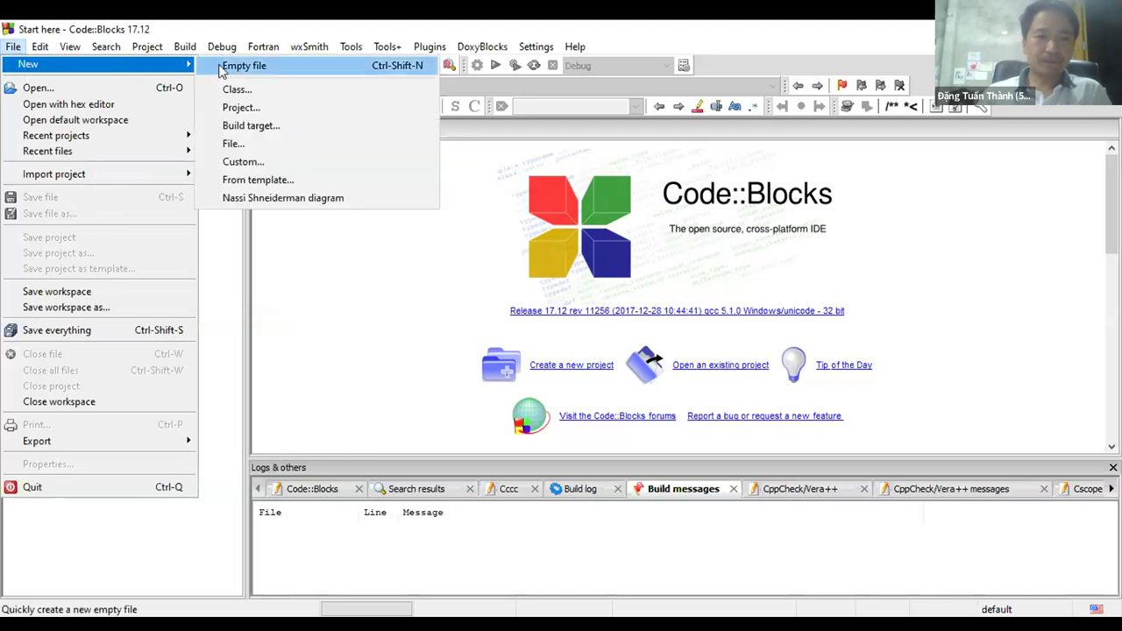
click(244, 113)
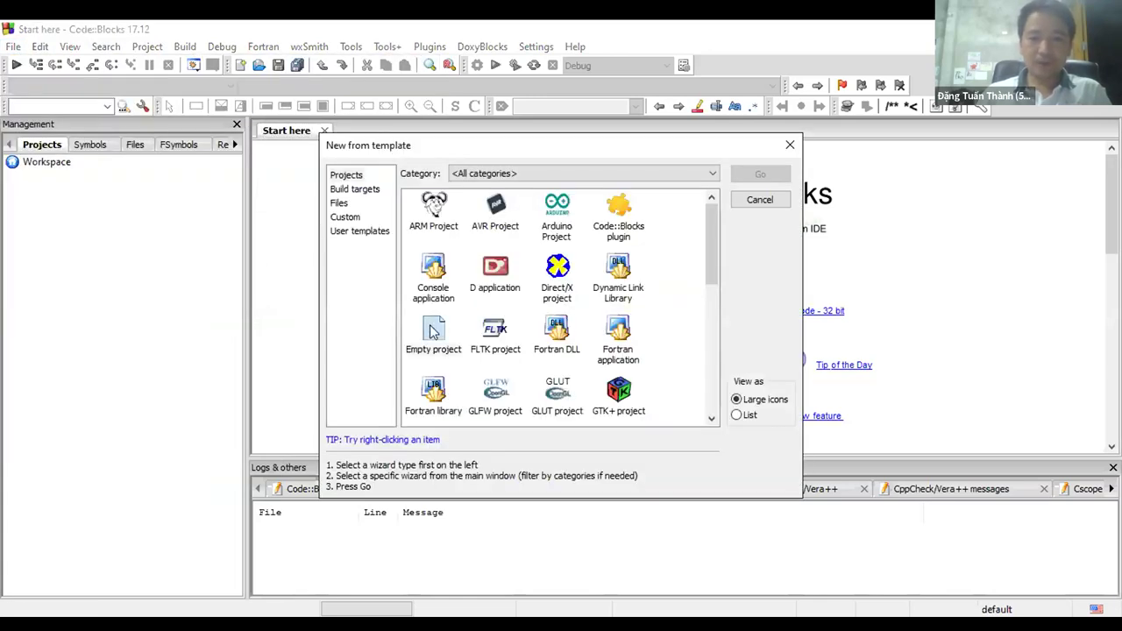
click(431, 331)
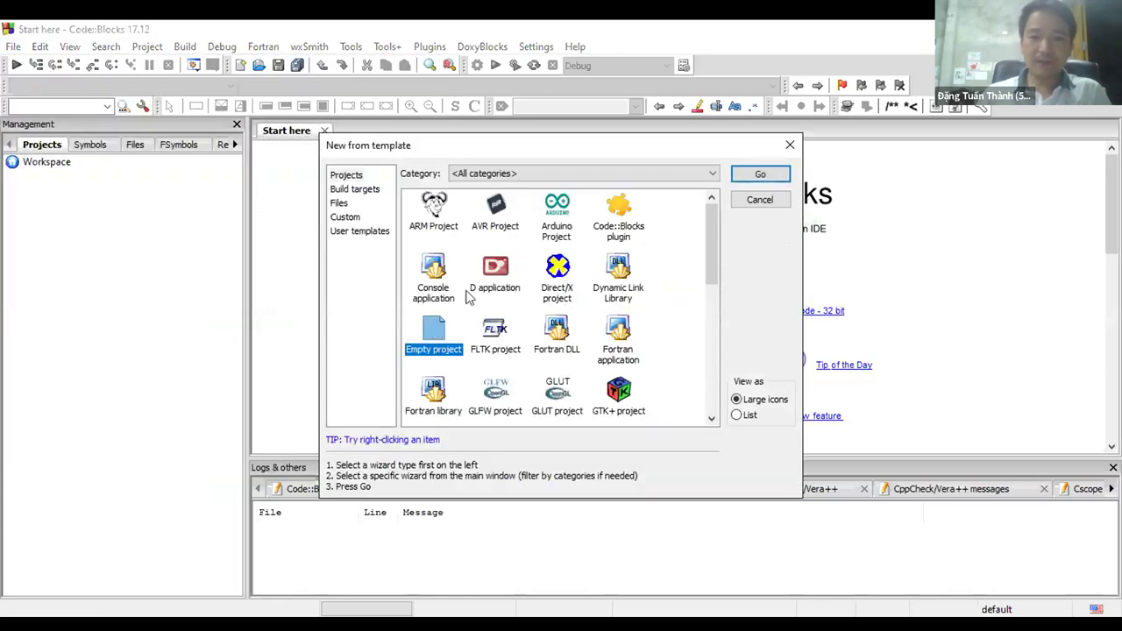
click(435, 268)
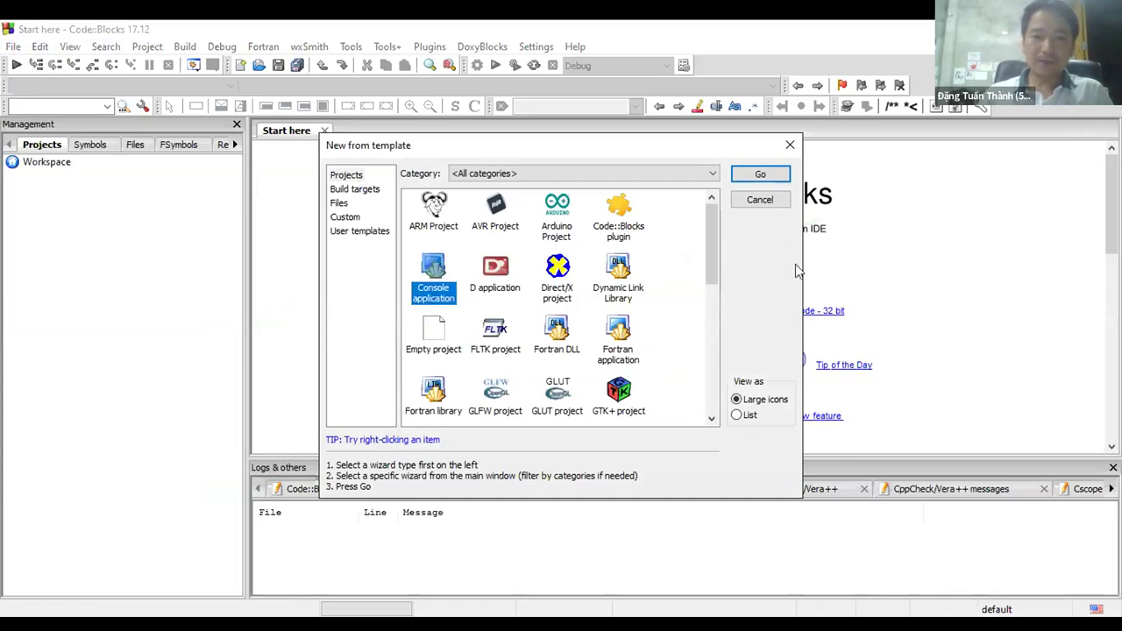
click(775, 173)
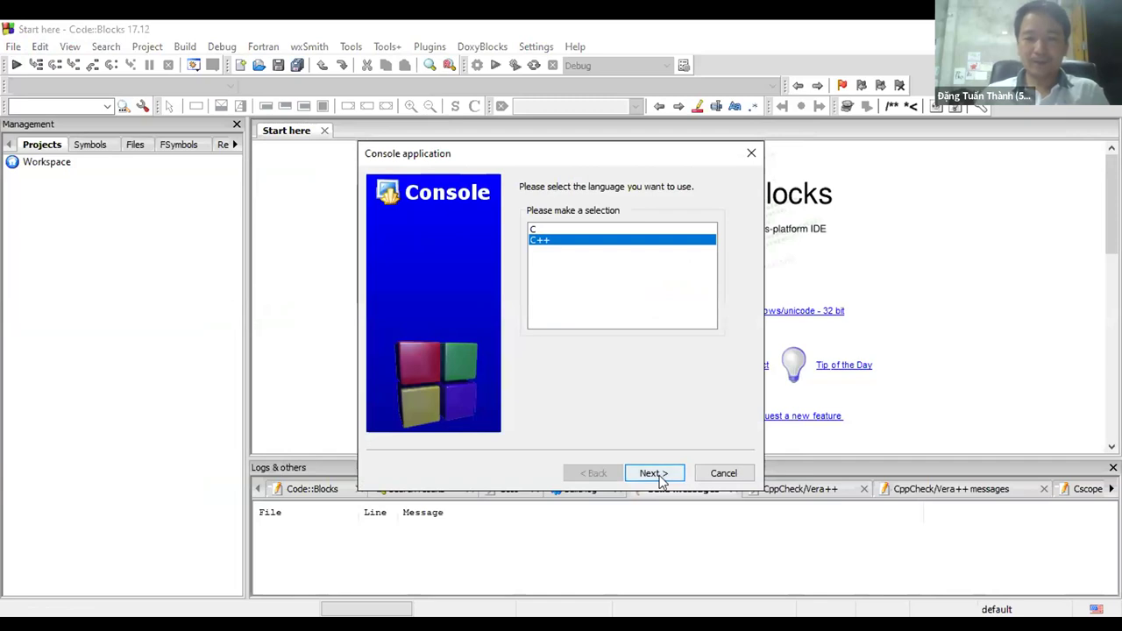
click(655, 473)
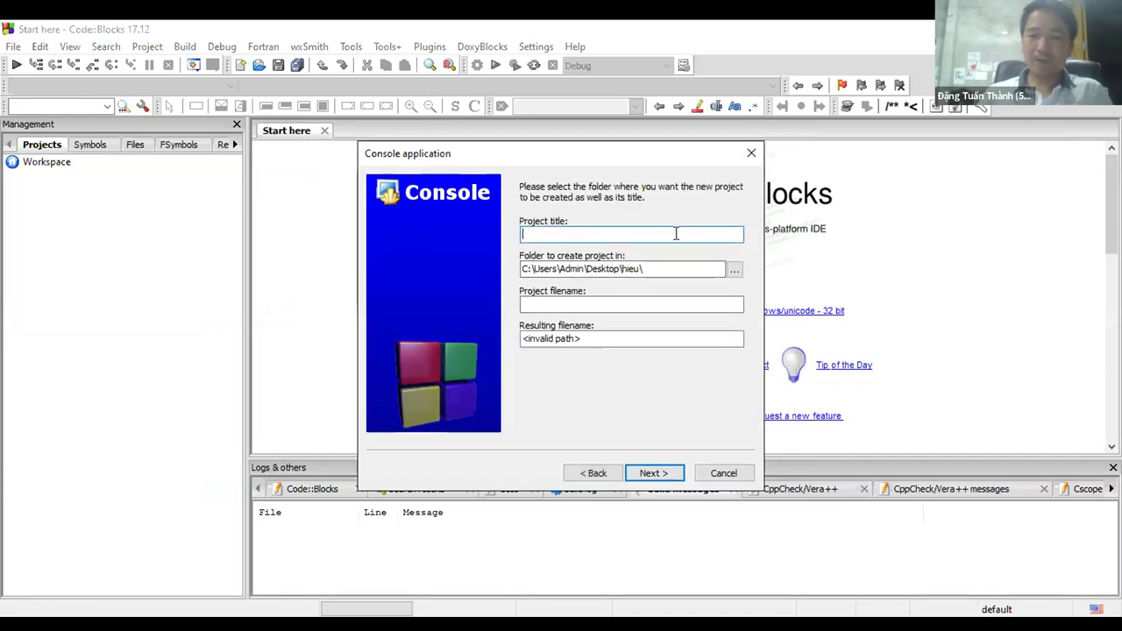
Step: Title the project bai1lua and create it with the GNU GCC Compiler and Debug and Release configurations, overwriting the existing project
text(bai)
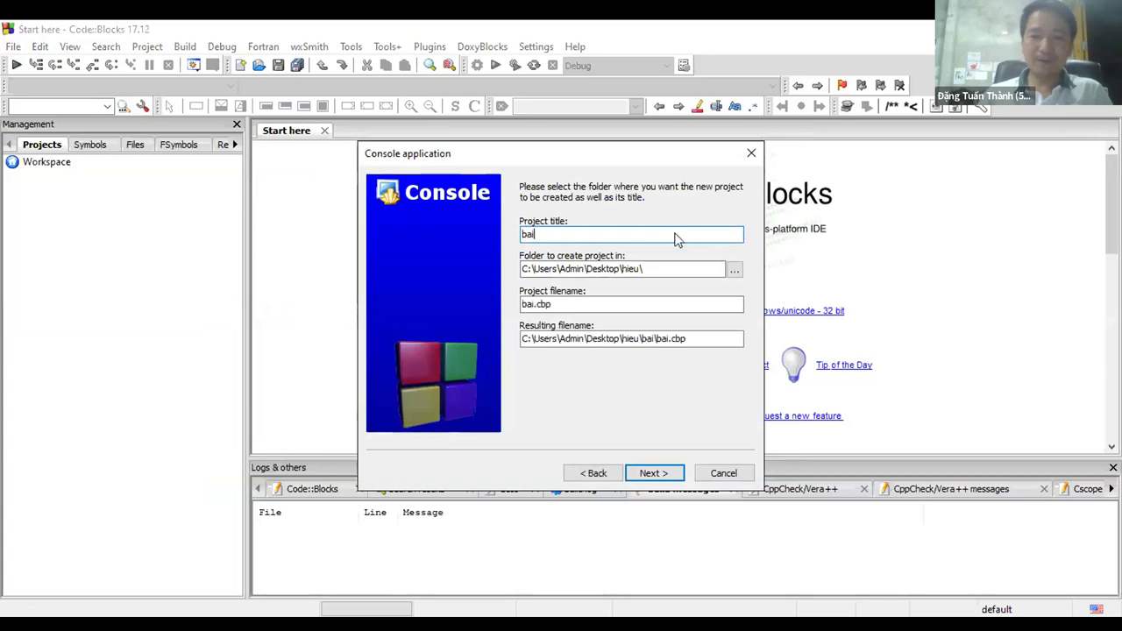
text(1lua)
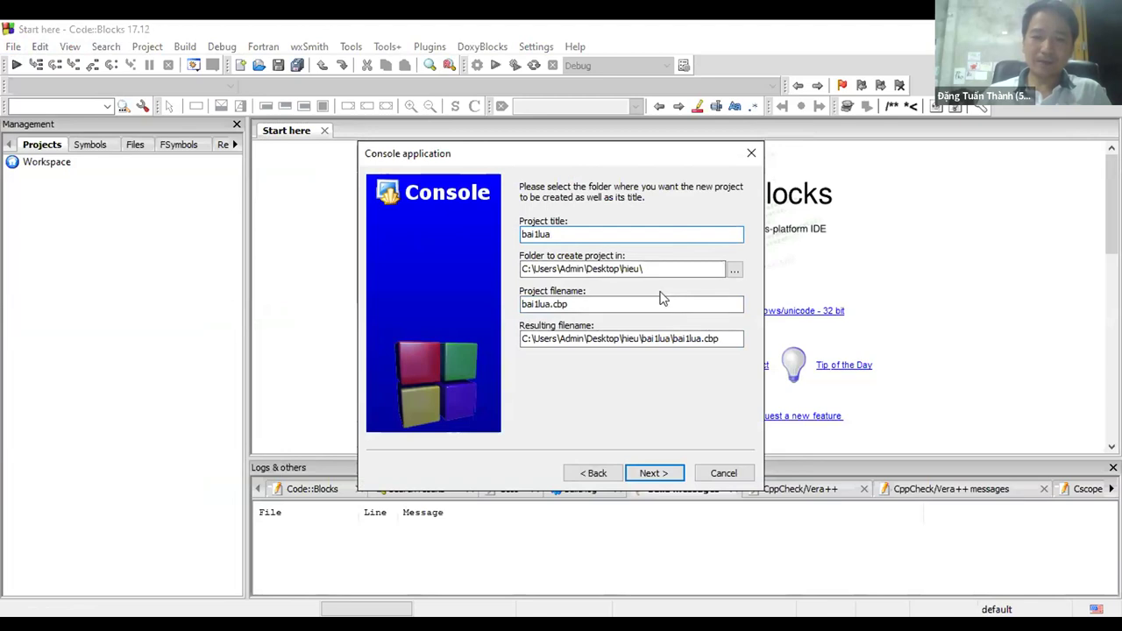
click(650, 472)
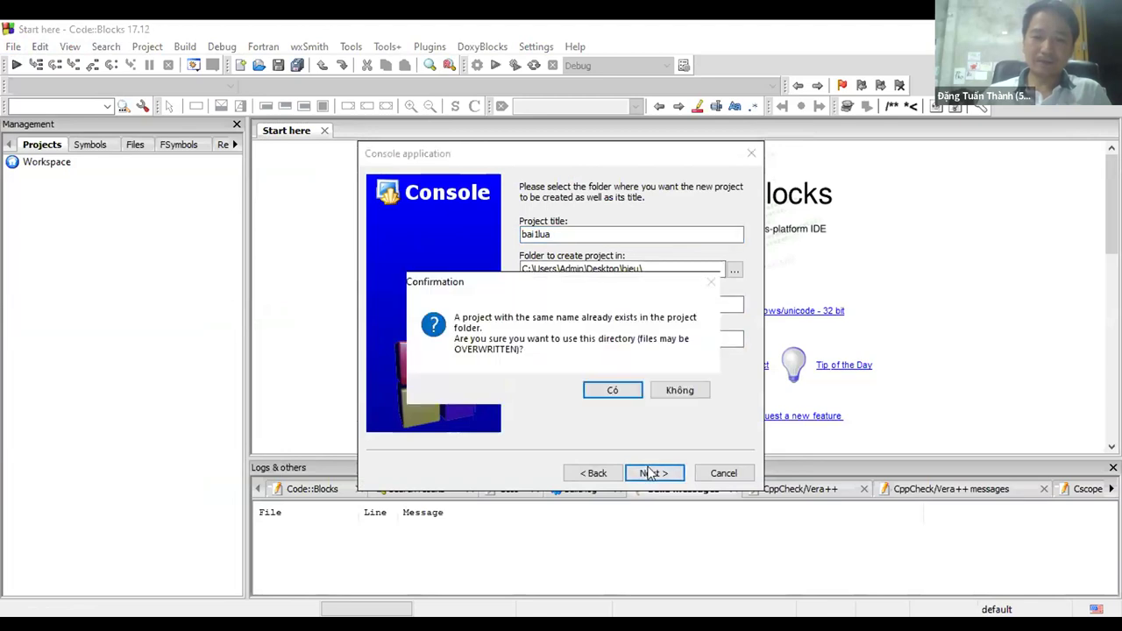
click(626, 393)
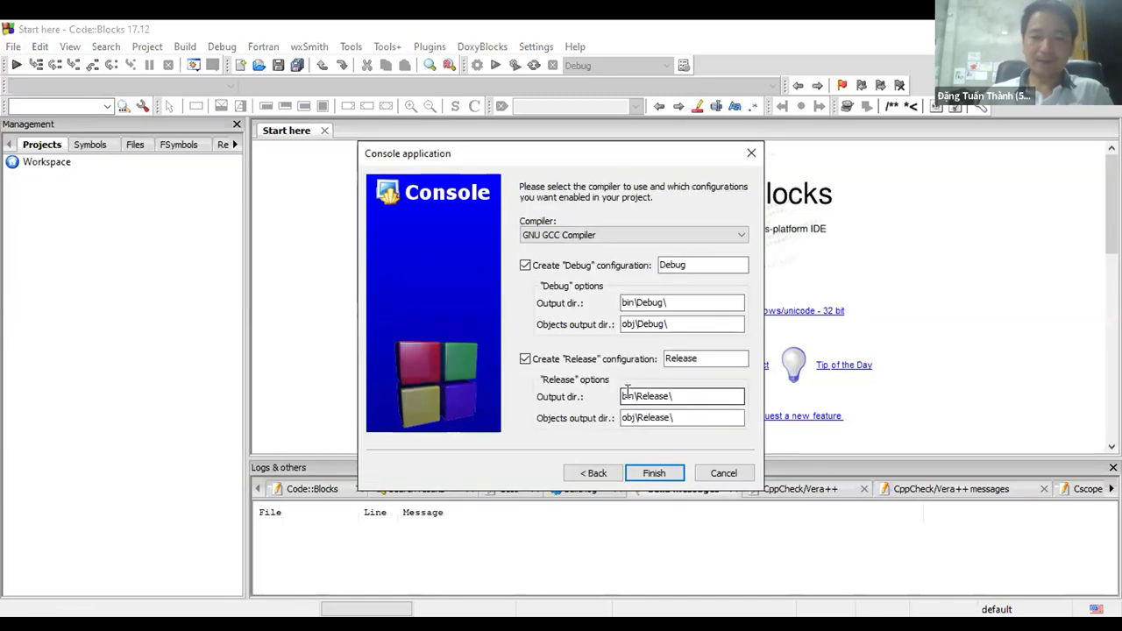
click(654, 473)
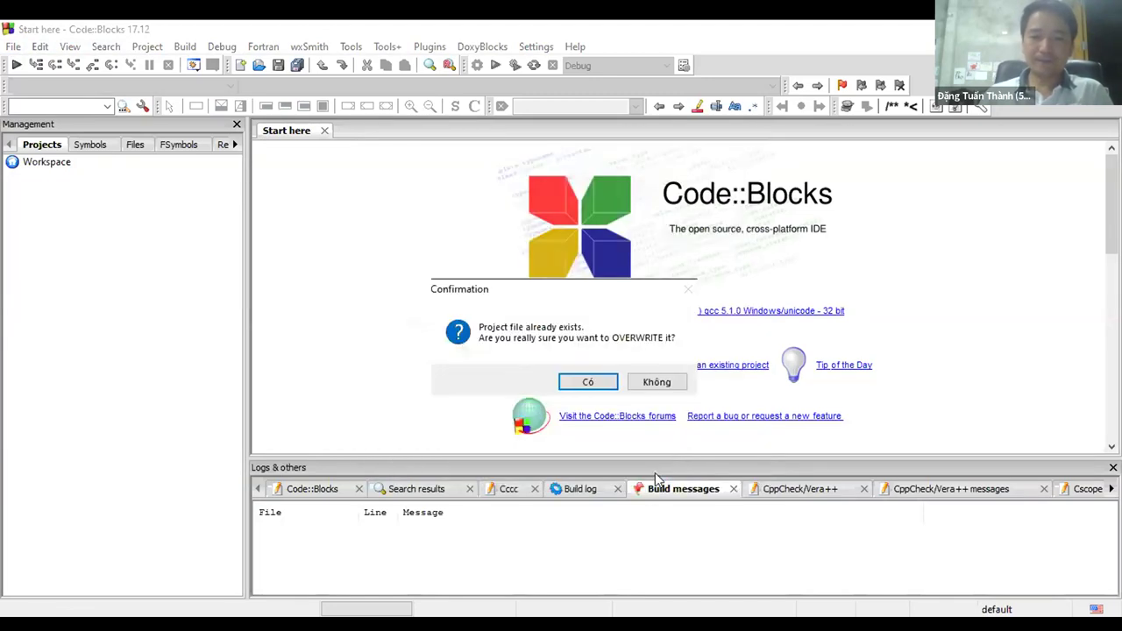
click(603, 384)
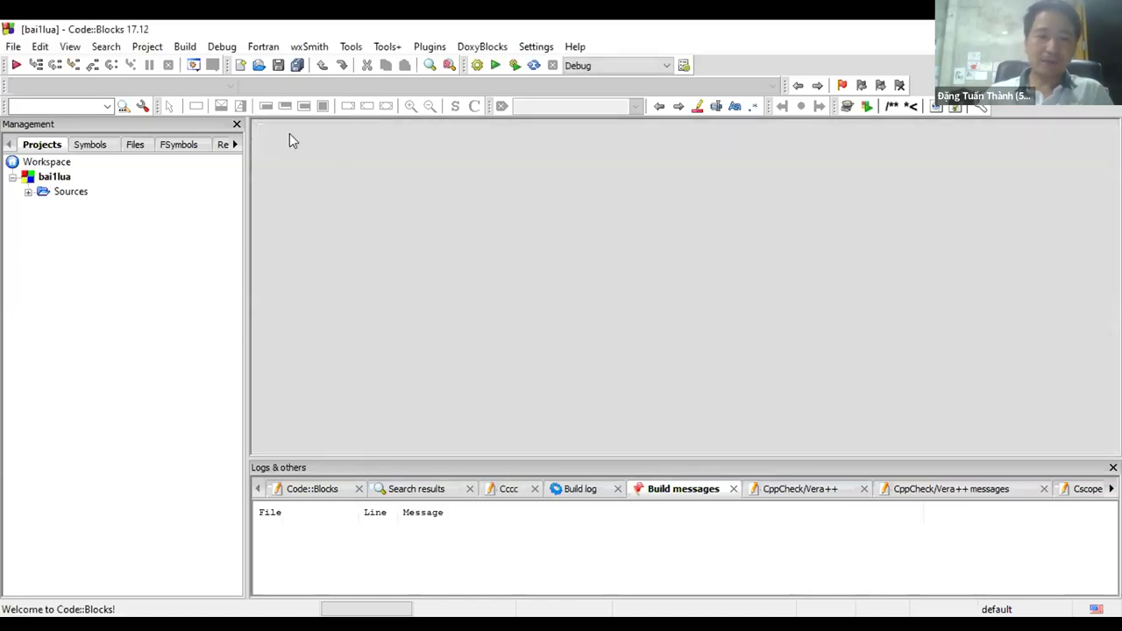
Step: Open main.cpp from the Sources folder of the bai1lua project and review its code
click(59, 195)
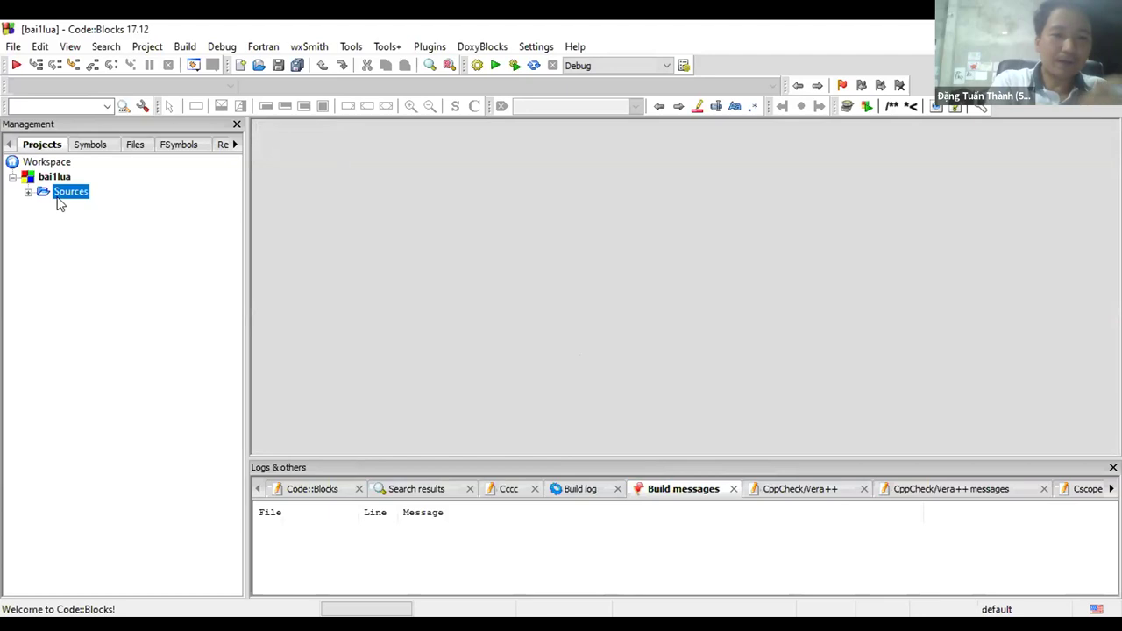
double_click(63, 196)
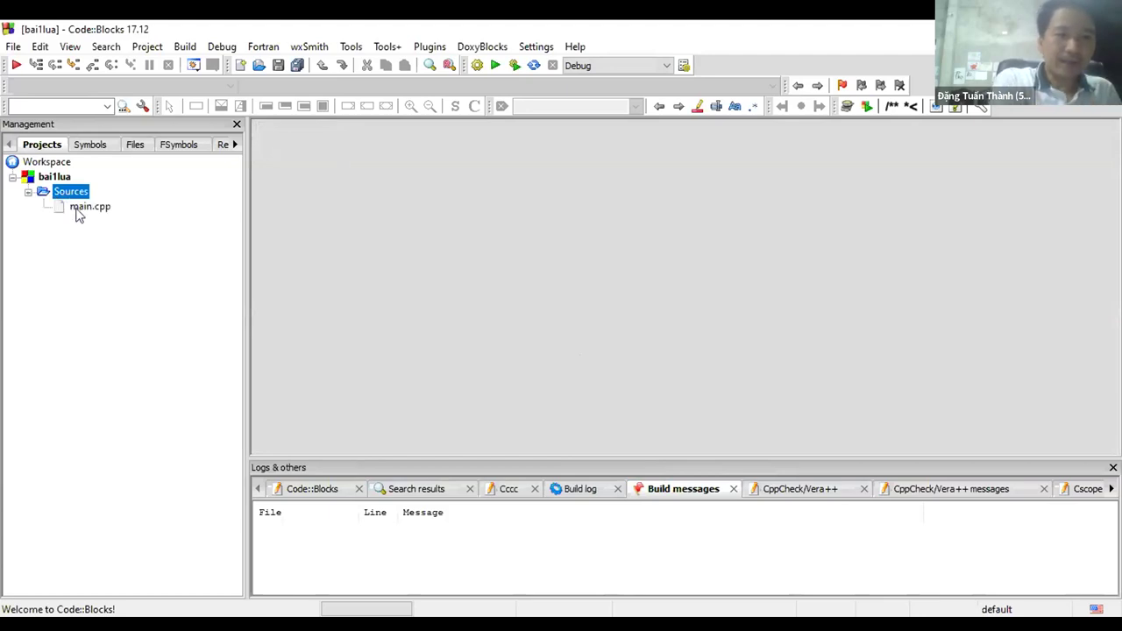
click(78, 210)
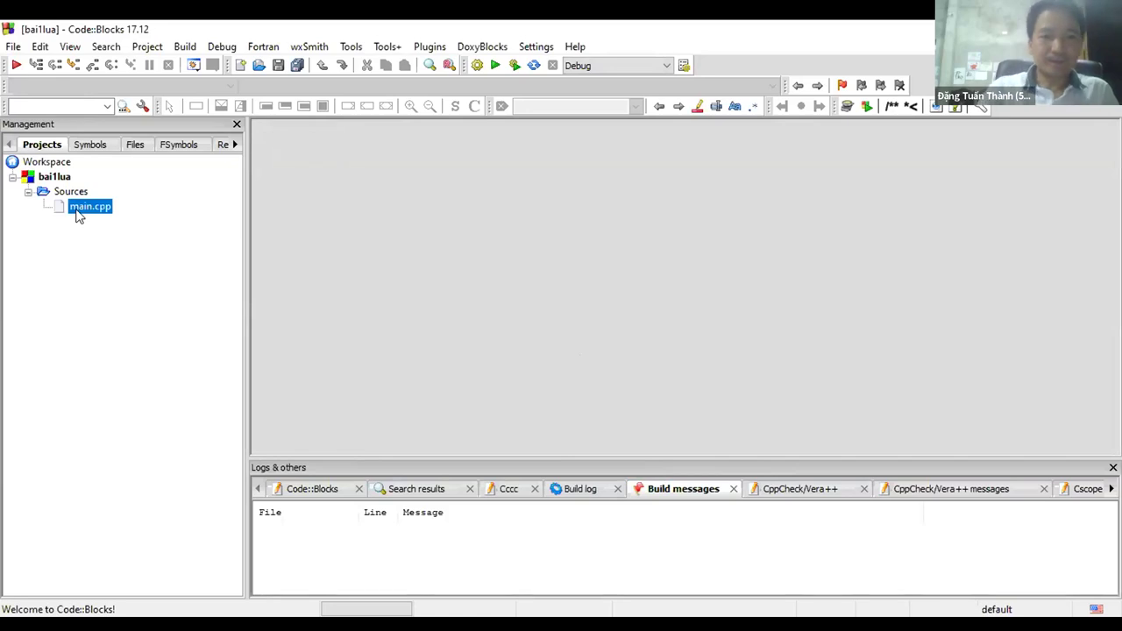
double_click(77, 213)
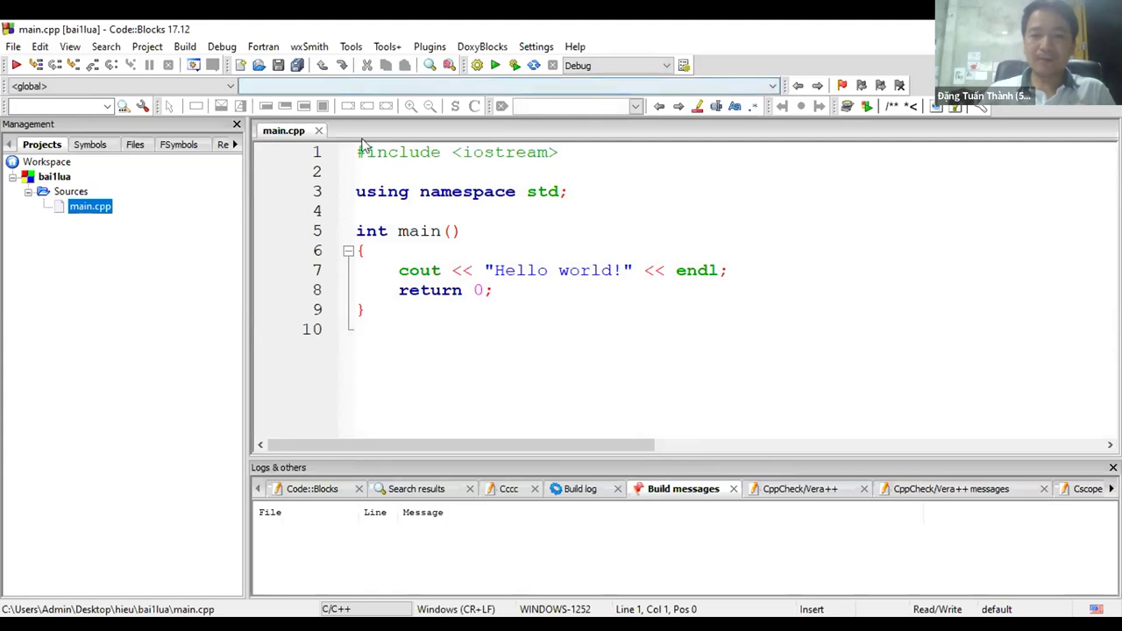
drag(358, 152, 358, 329)
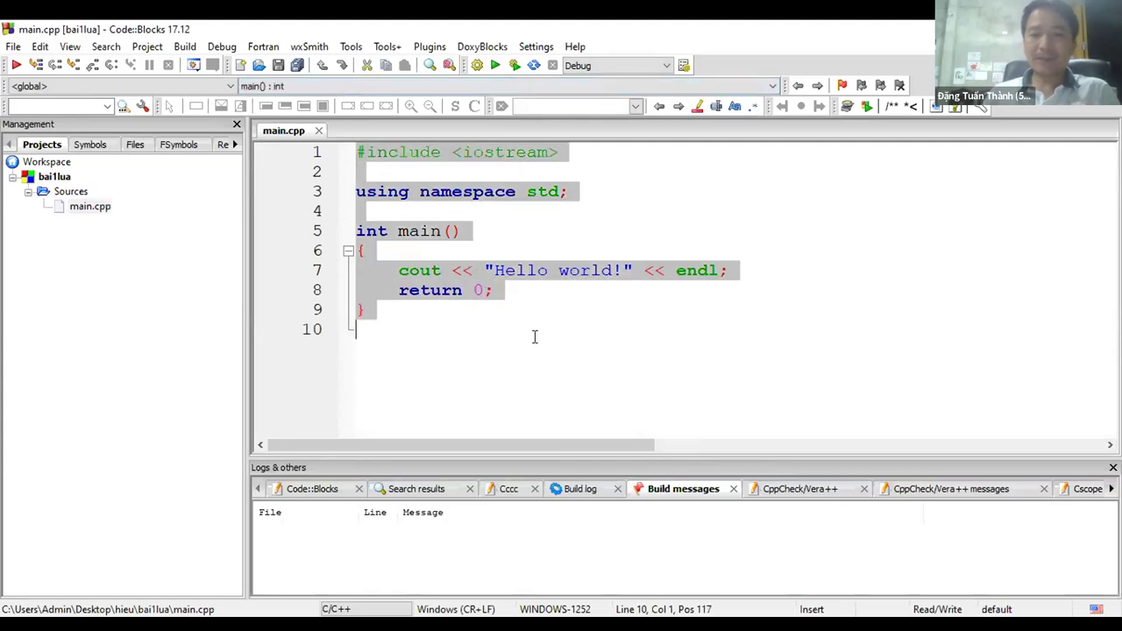
click(585, 389)
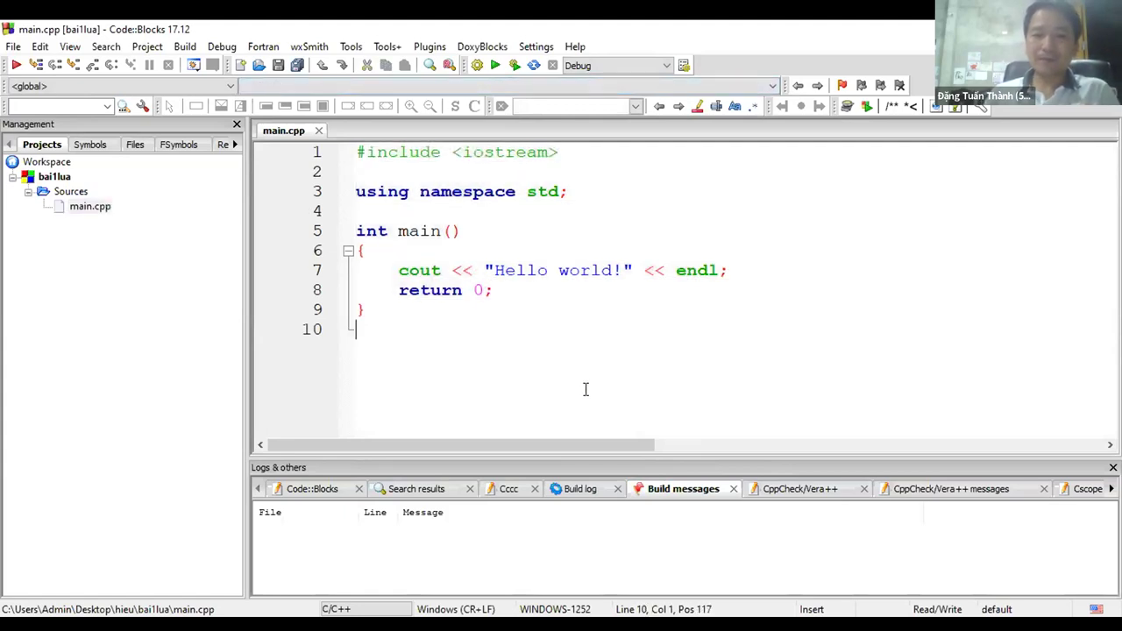